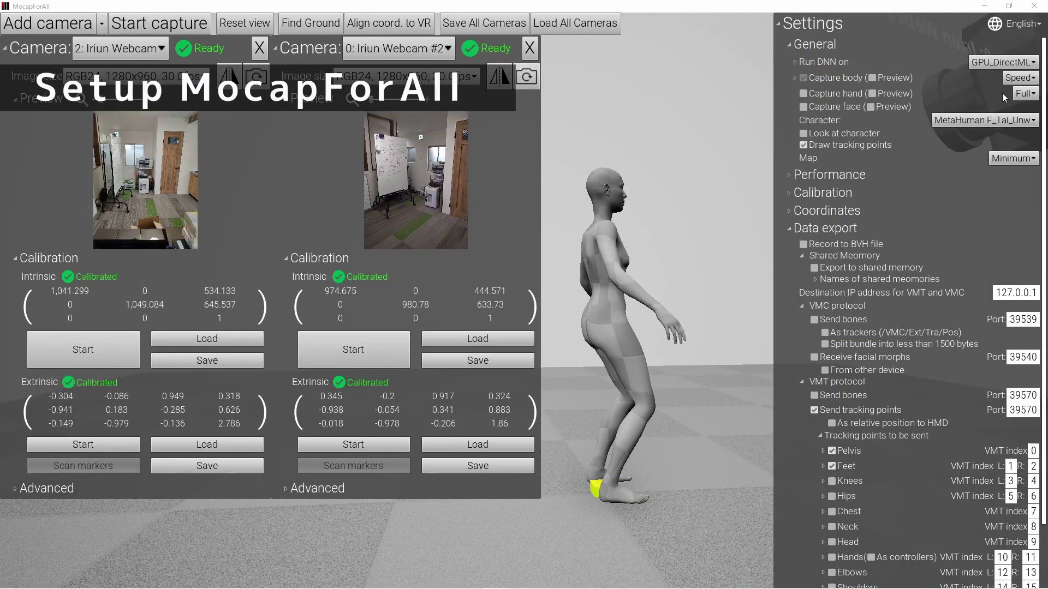
# In MocapForAll, also send elbow, shoulder and finger tracking points
pyautogui.click(1015, 80)
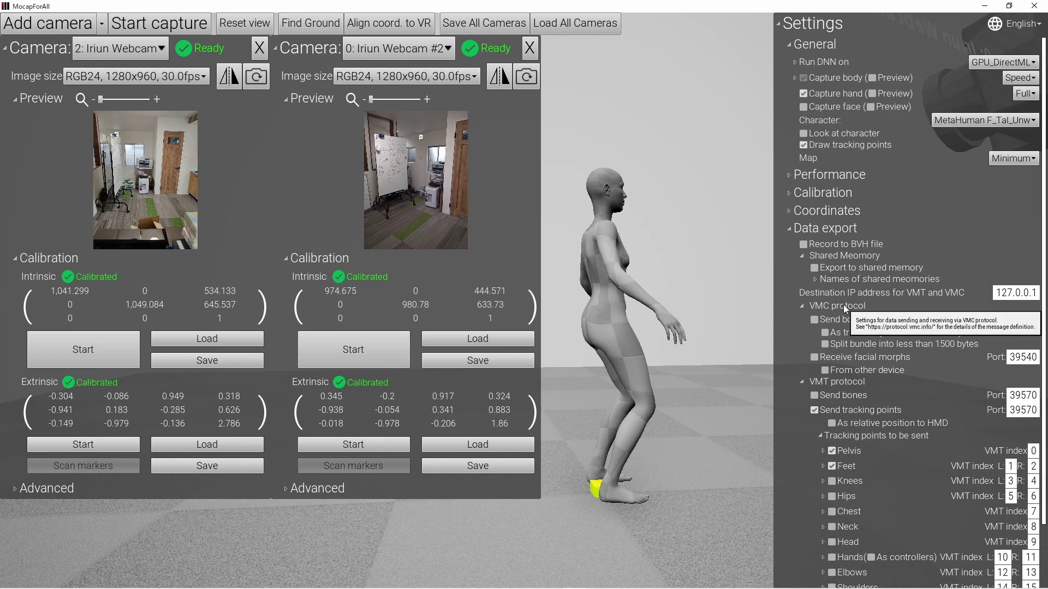
pyautogui.scroll(-3, 843, 304)
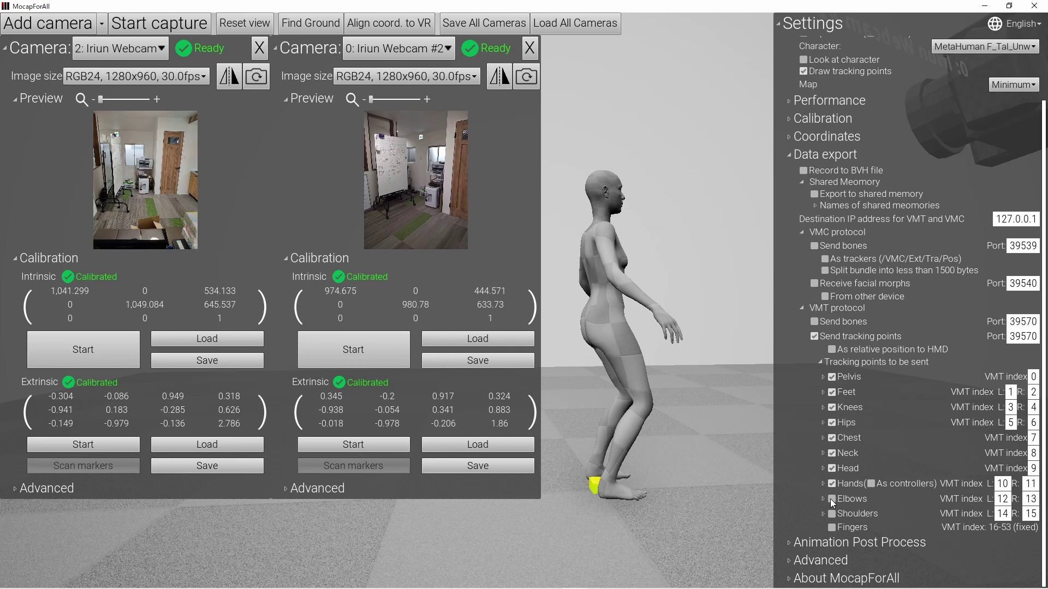
pyautogui.click(832, 514)
pyautogui.click(834, 528)
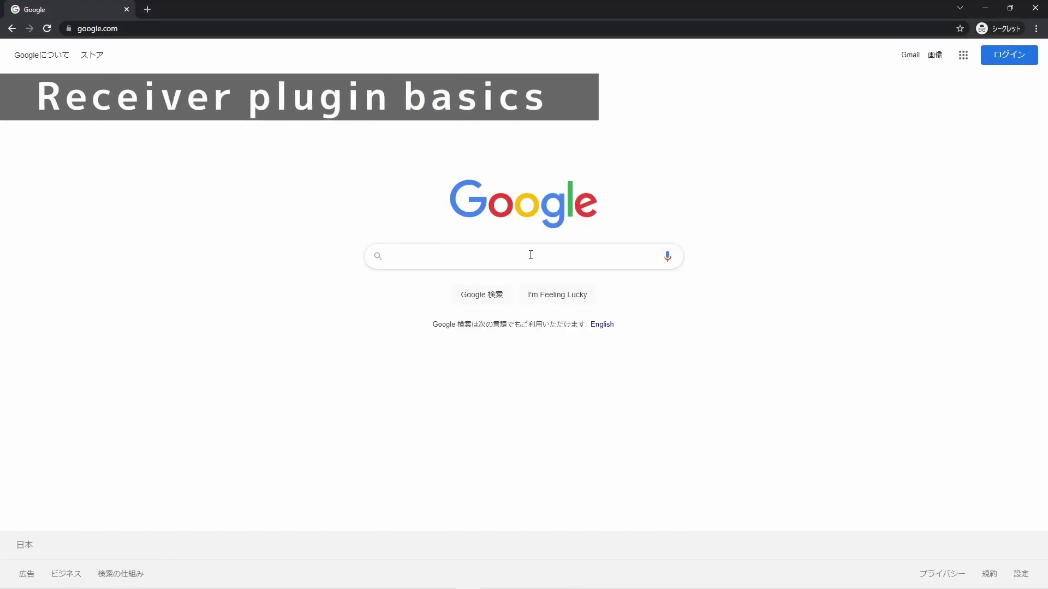
# Search 'mocapfunr' and download the MocapForAll UE4 receiver plugin zip from BOOTH
pyautogui.write('mocapforall')
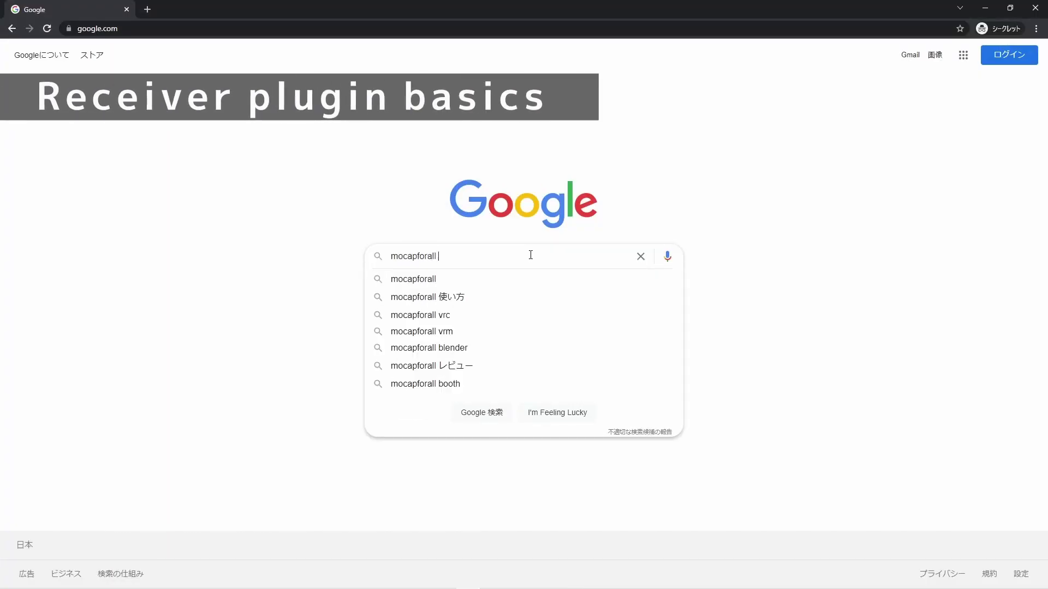
pyautogui.write('unr')
pyautogui.press('Return')
pyautogui.click(371, 155)
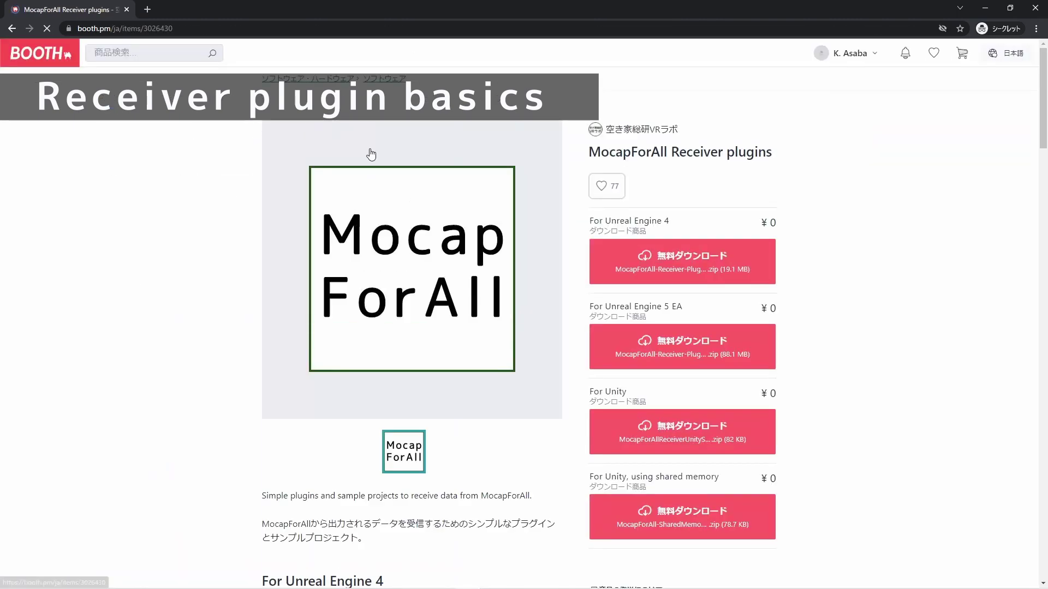
pyautogui.click(694, 257)
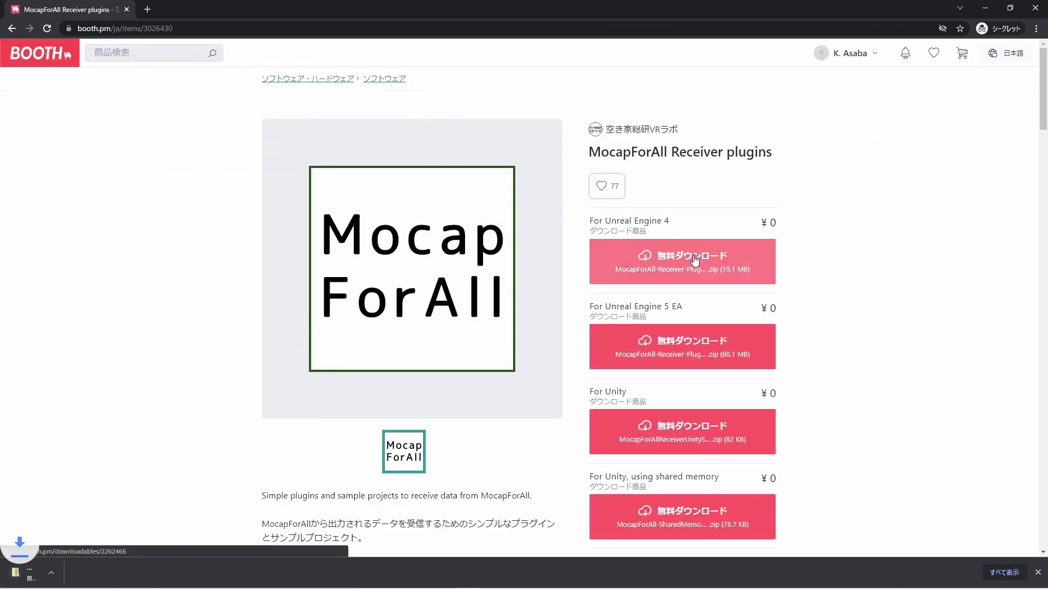
pyautogui.rightClick(458, 217)
# Extract the receiver zip and open MfaReceiverSample.uproject, disabling the missing VRM4U plugin
pyautogui.click(508, 251)
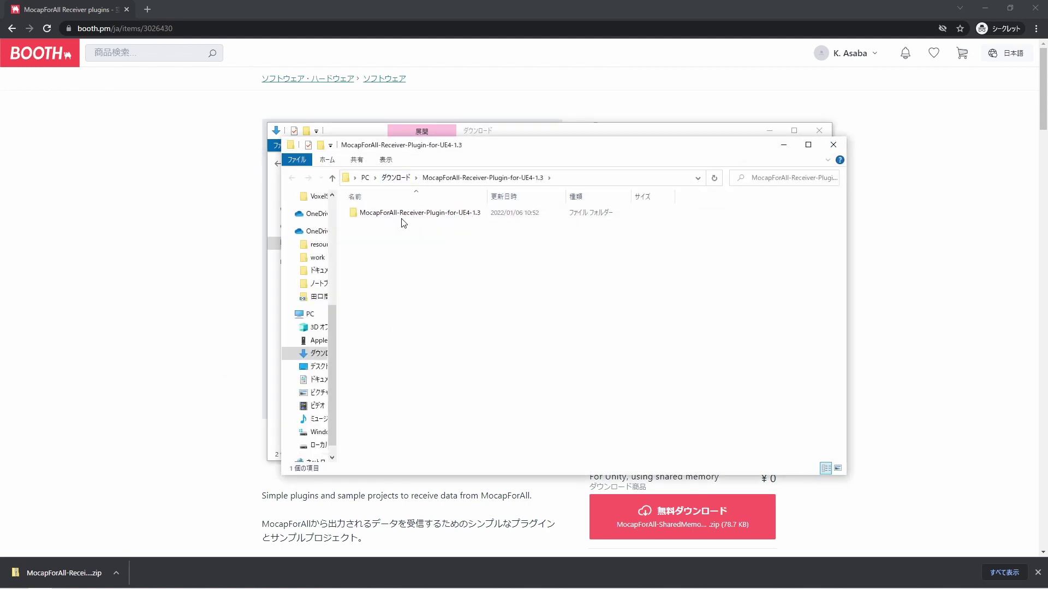
pyautogui.doubleClick(402, 217)
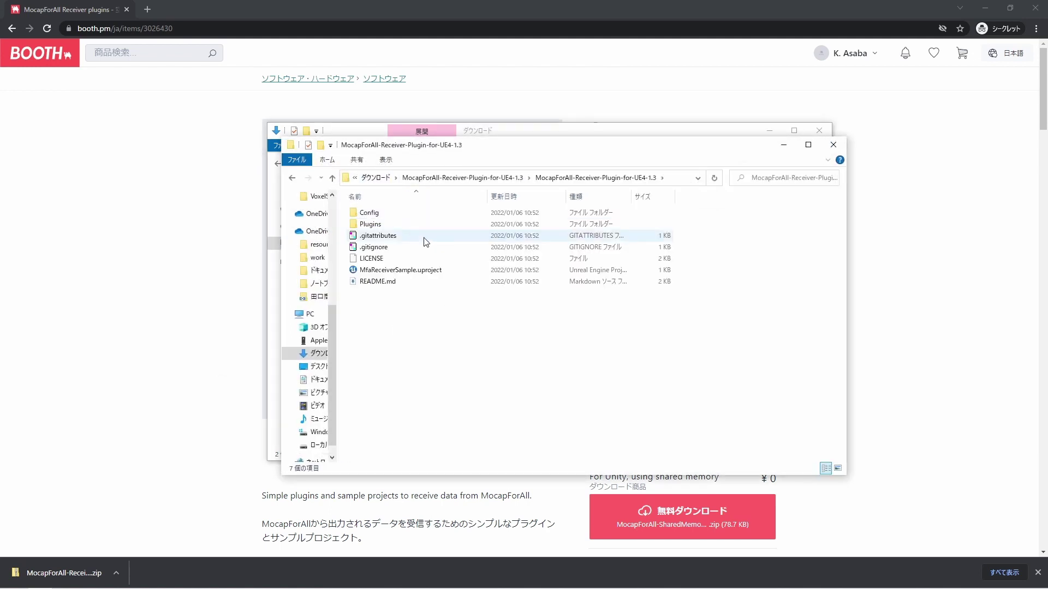
pyautogui.doubleClick(437, 281)
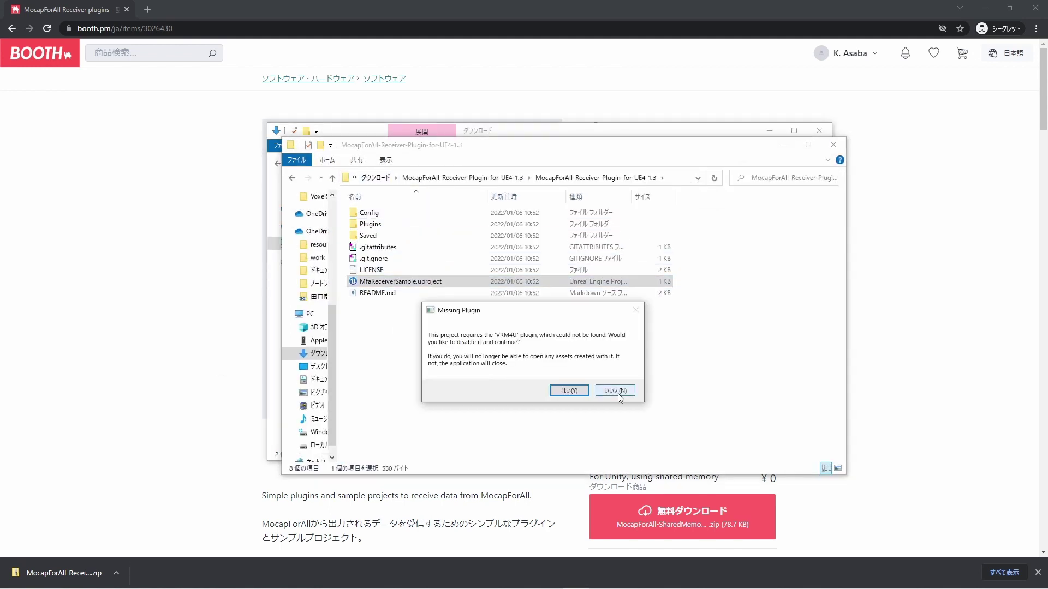
pyautogui.click(569, 391)
# Show plugin content, open the Sample1_TransformCubes map from the receiver's Map folder, and play it
pyautogui.click(824, 583)
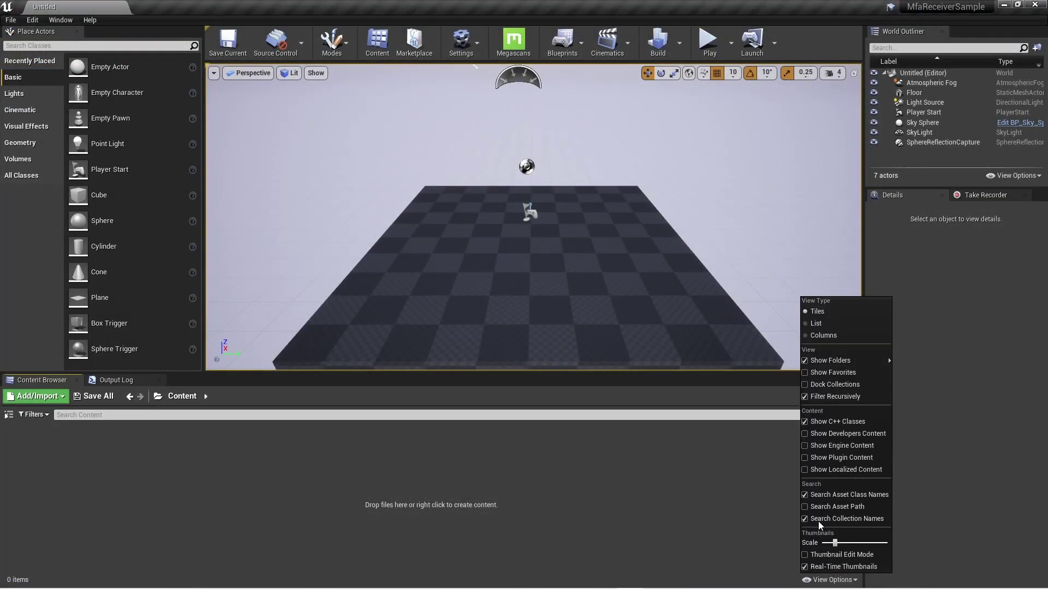
pyautogui.click(811, 460)
pyautogui.click(9, 416)
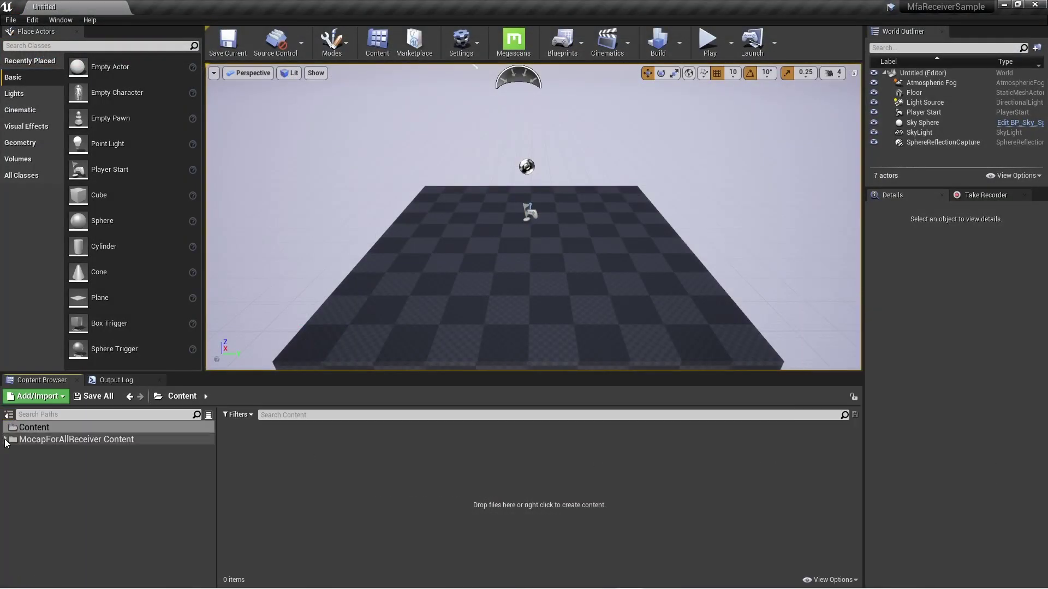
pyautogui.click(31, 467)
pyautogui.doubleClick(240, 455)
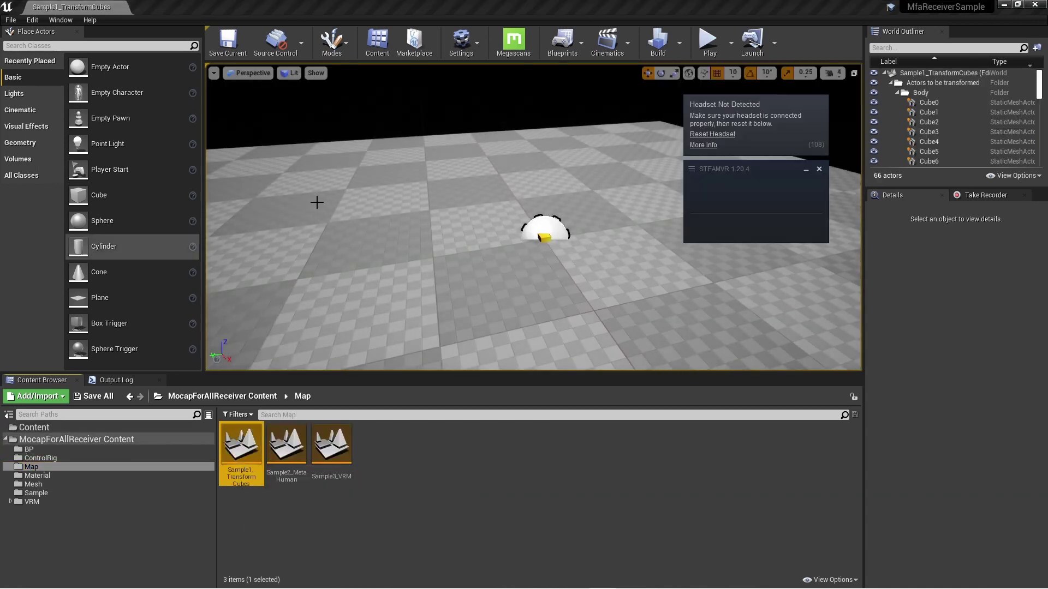
pyautogui.click(819, 169)
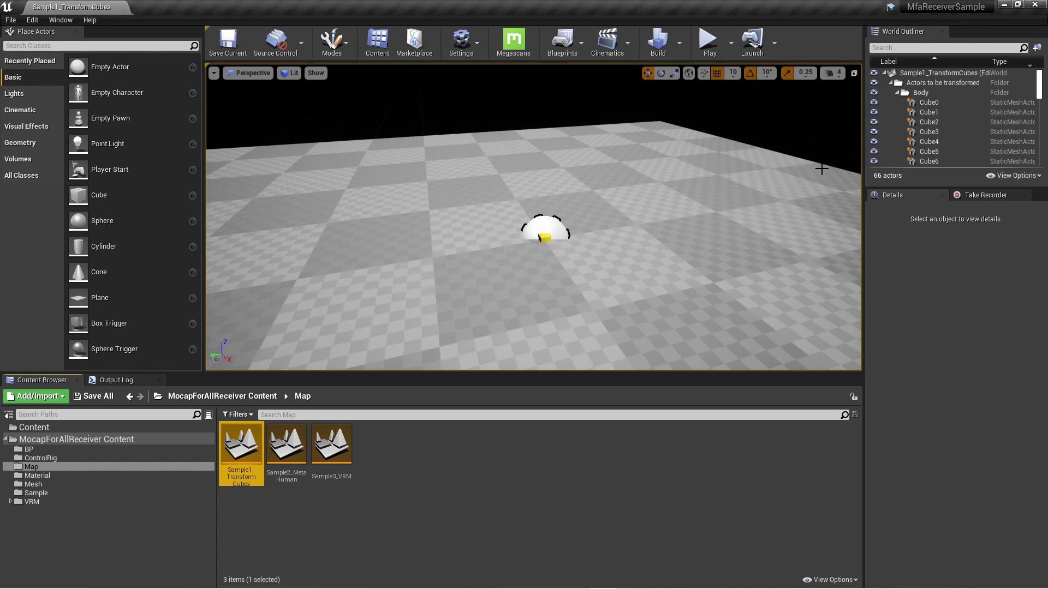
pyautogui.click(703, 41)
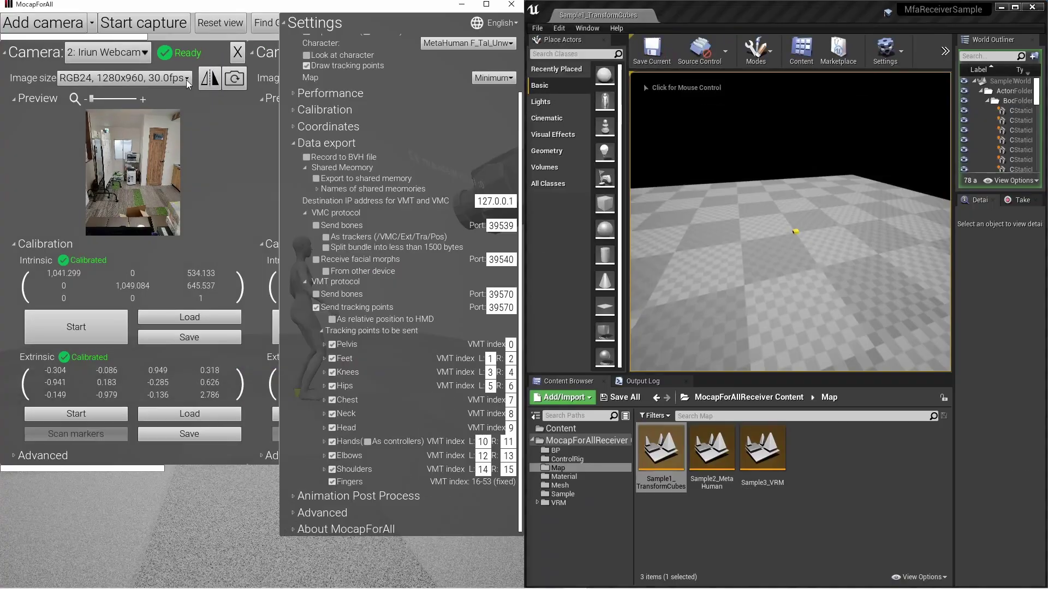
# Start MocapForAll capture to drive the cubes, then open the Sample2_MetaHuman map
pyautogui.click(160, 27)
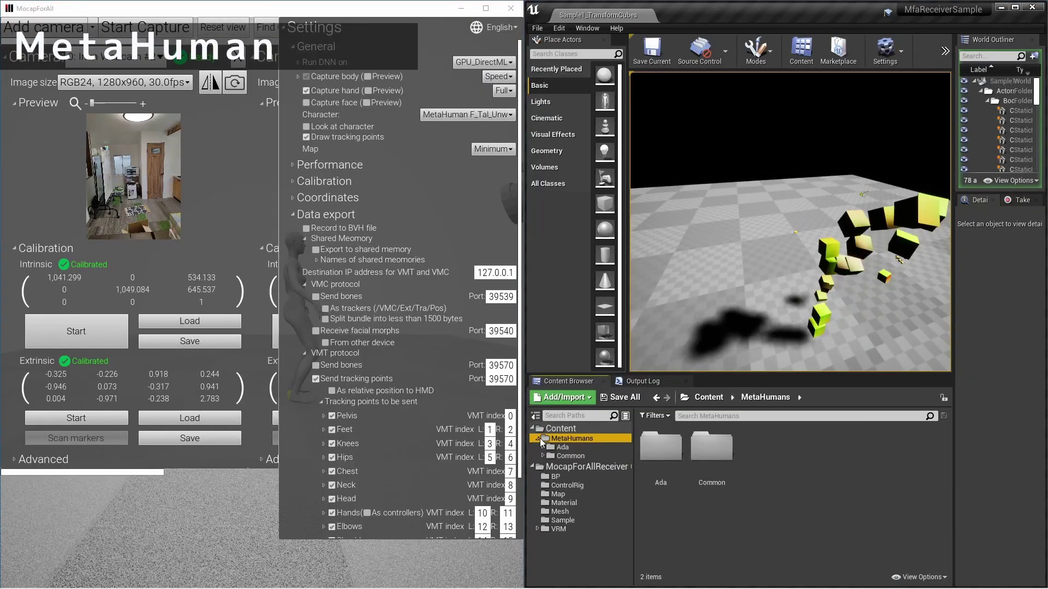
pyautogui.click(562, 448)
pyautogui.click(558, 494)
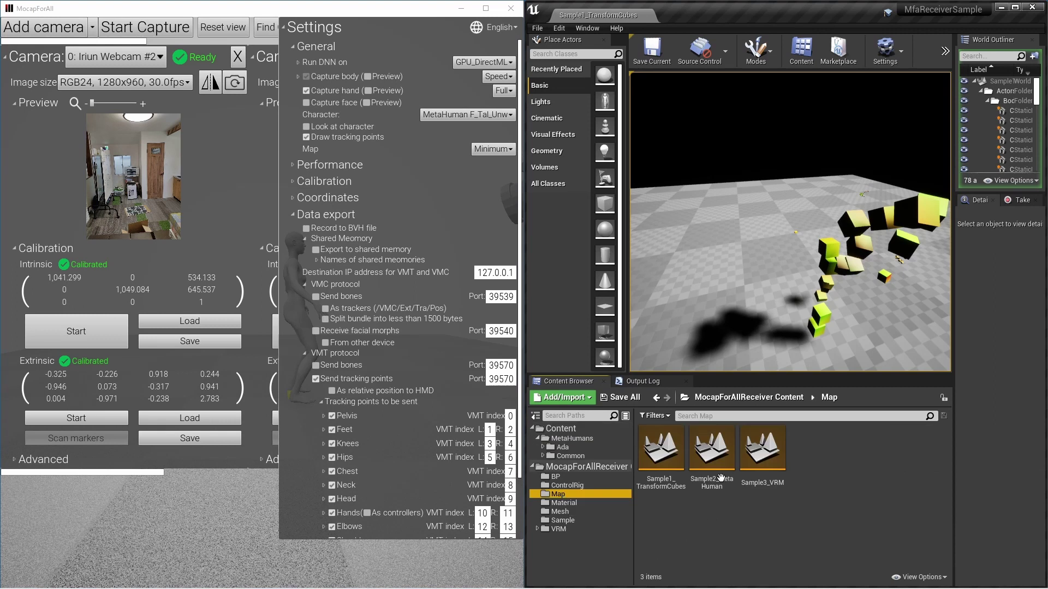
pyautogui.doubleClick(712, 449)
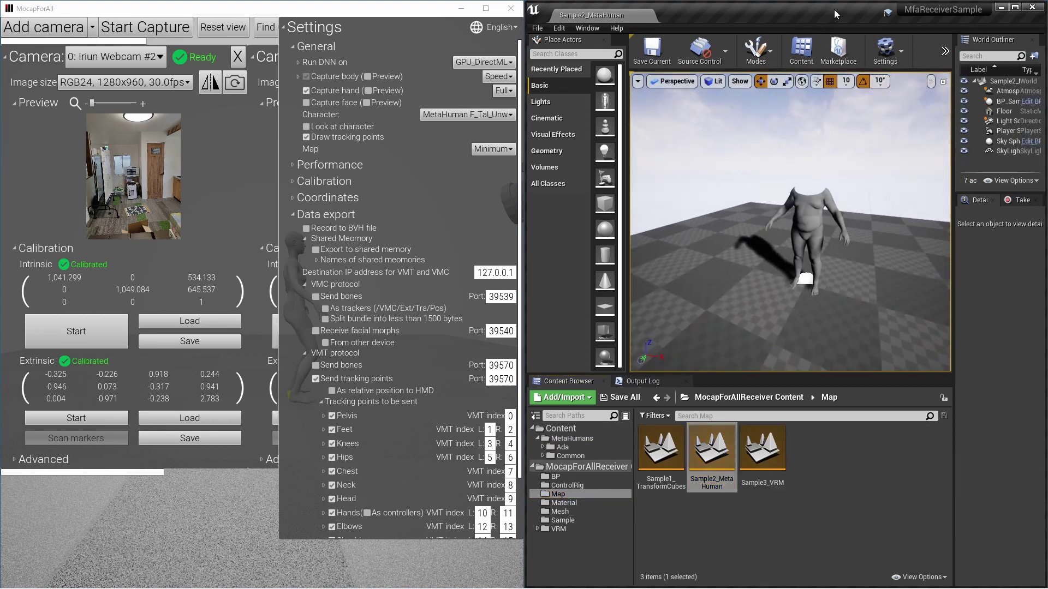
# Play Sample2_MetaHuman with live capture, delete the BP_Sample2 mannequin actor, then open Ada's folder
pyautogui.click(945, 51)
pyautogui.click(977, 159)
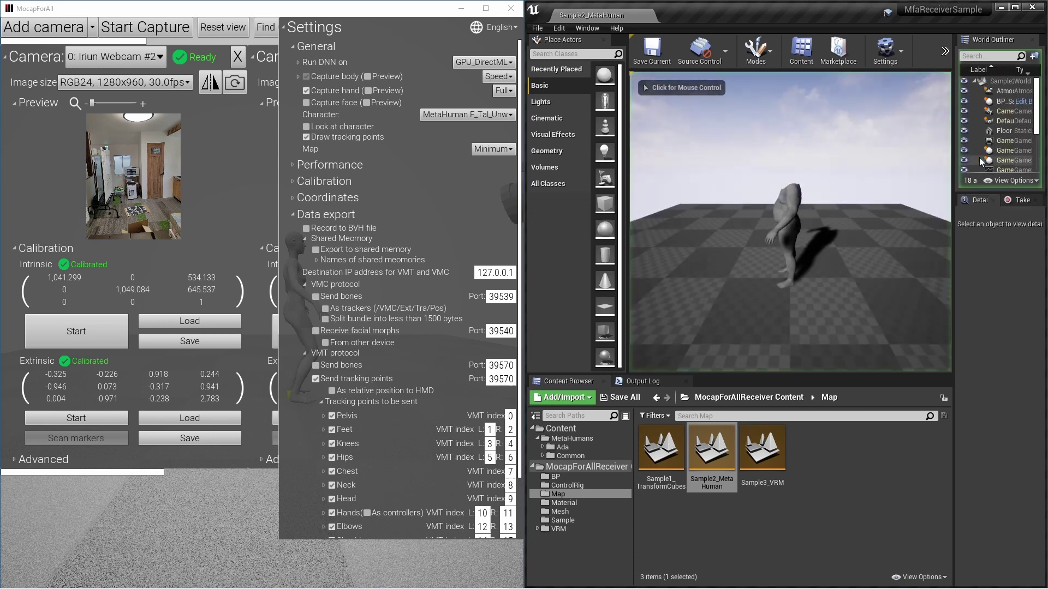
pyautogui.click(167, 30)
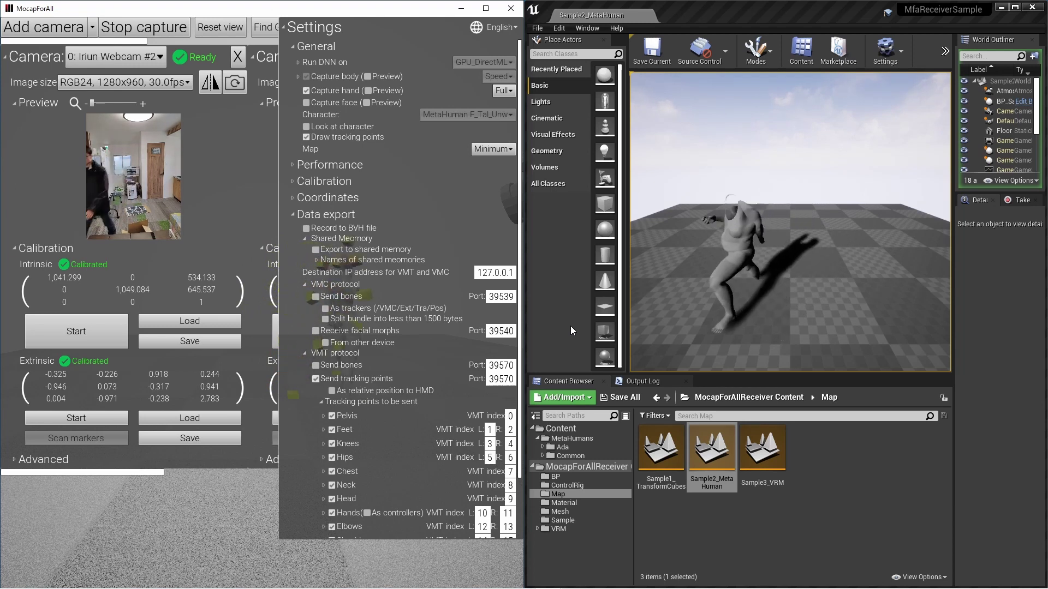
pyautogui.press('Escape')
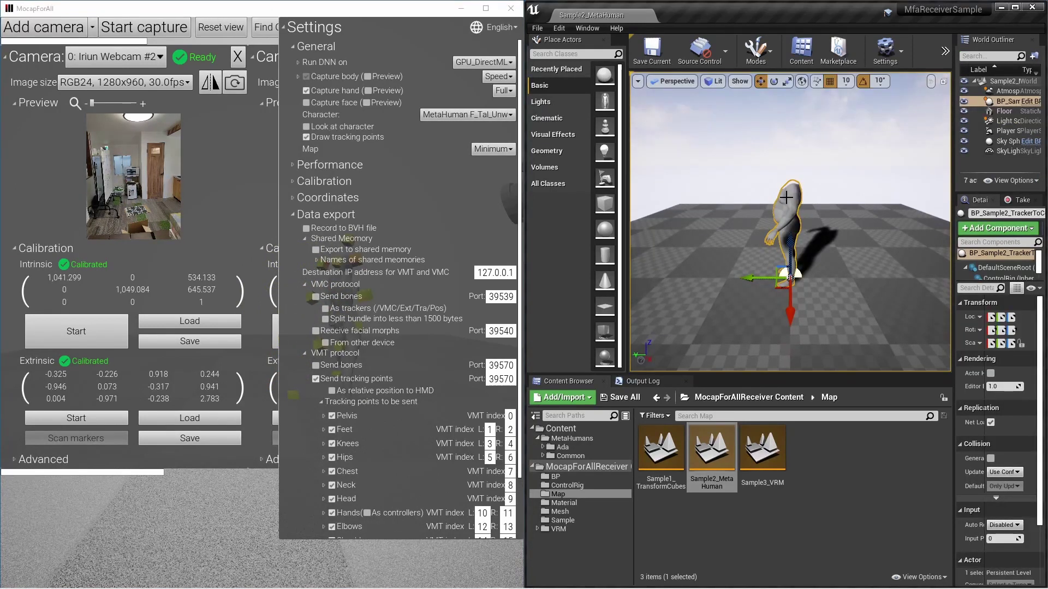
pyautogui.press('Delete')
pyautogui.click(562, 447)
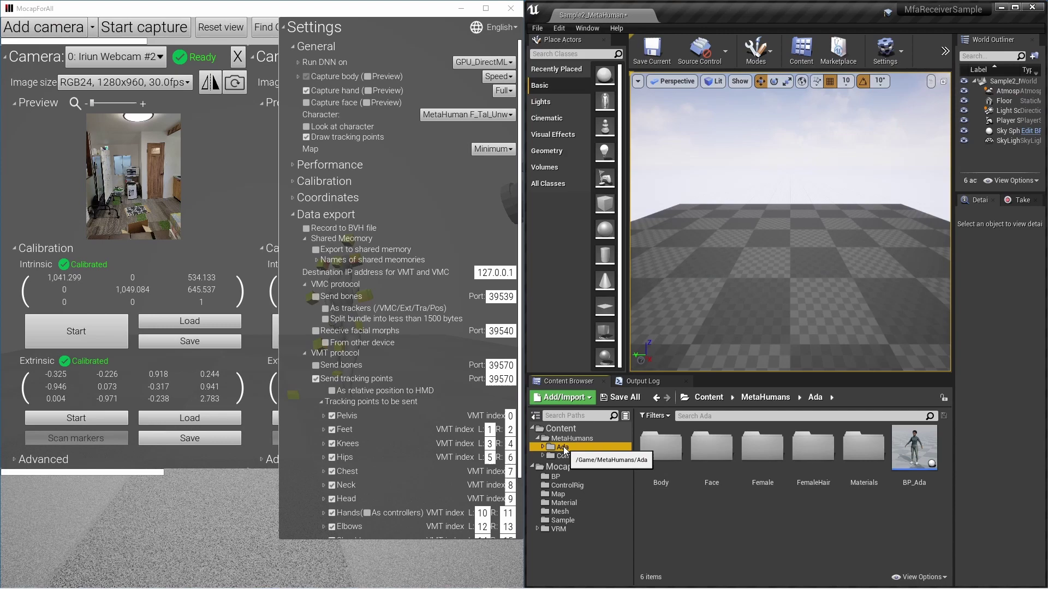
# Reparent BP_Ada to BP_TrackerToControlRig and save the blueprint
pyautogui.doubleClick(910, 461)
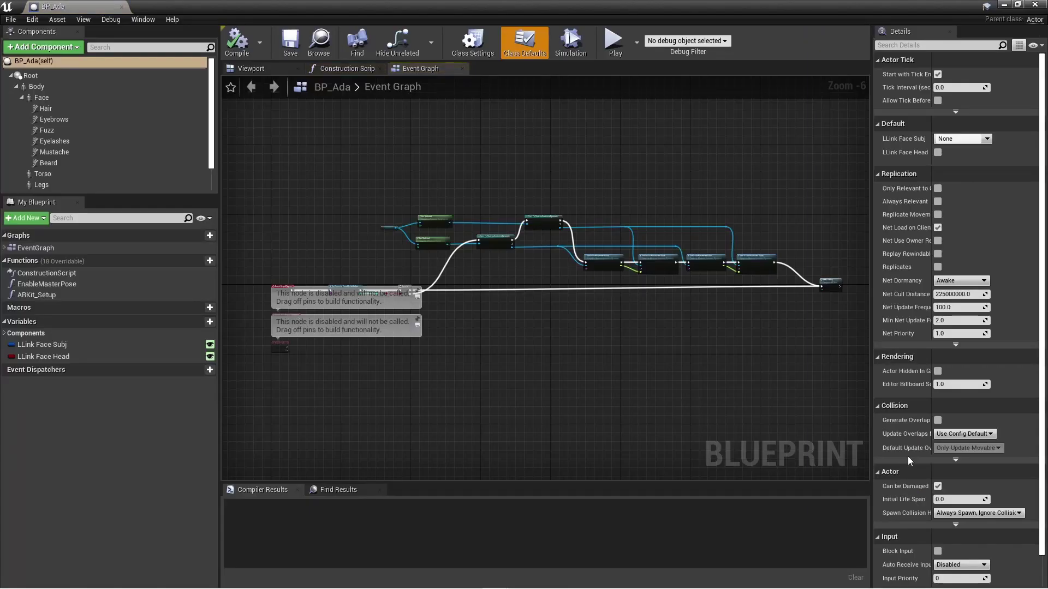
pyautogui.click(473, 43)
pyautogui.click(936, 76)
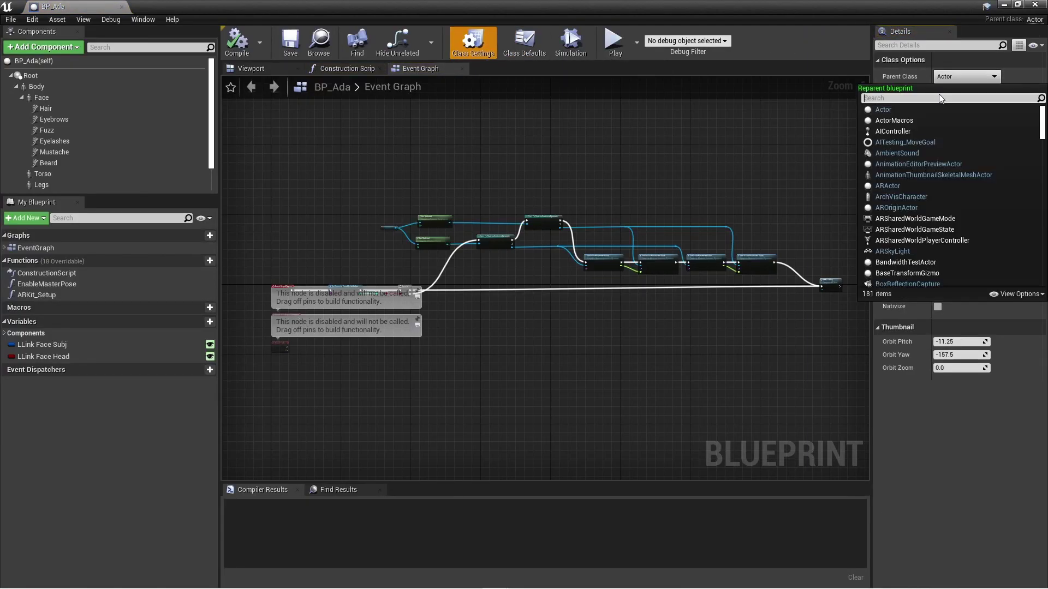
pyautogui.write('trackerto')
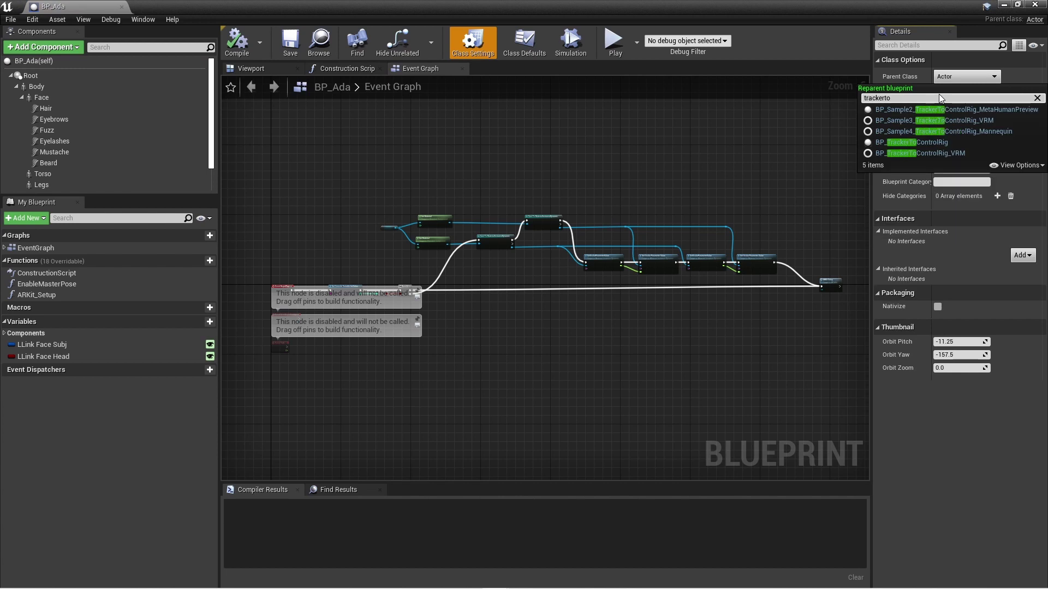
pyautogui.click(941, 141)
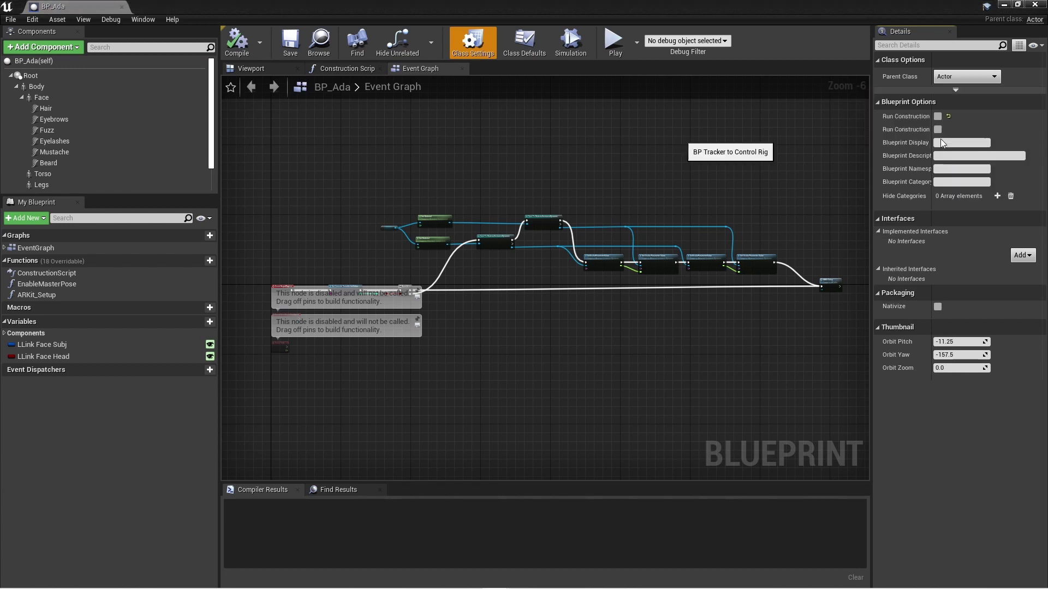
pyautogui.click(292, 46)
# Select Ada in the level, widen the viewport, and play with live capture streaming to her
pyautogui.click(1003, 6)
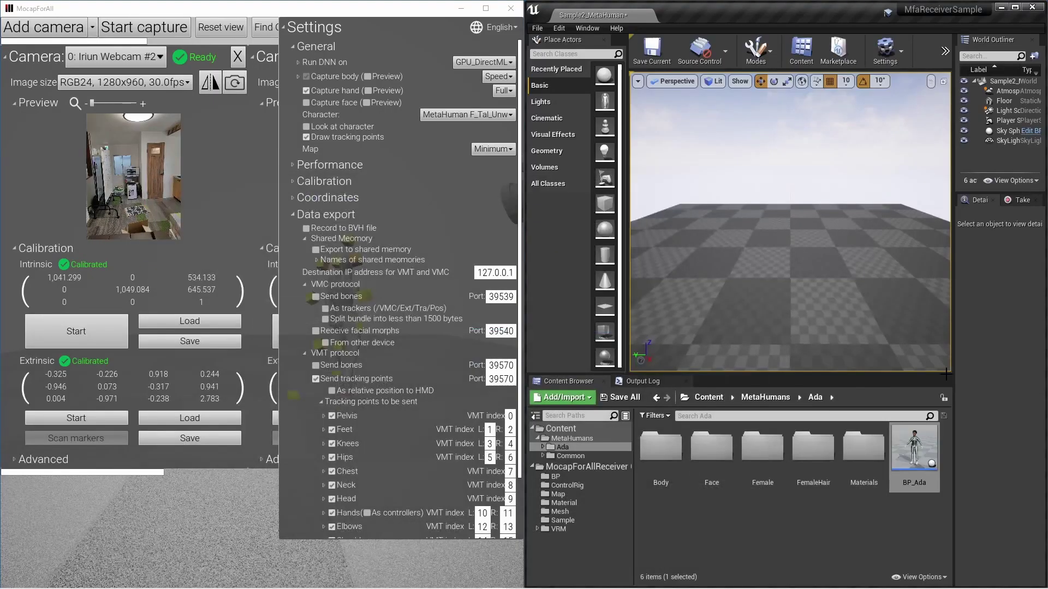
pyautogui.click(799, 267)
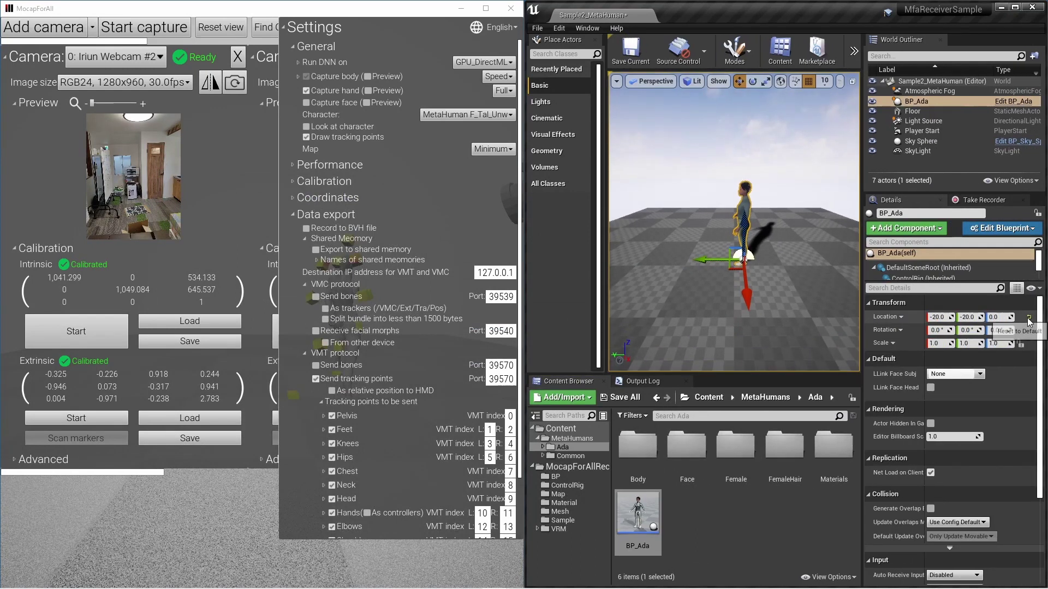
pyautogui.moveTo(861, 276); pyautogui.dragTo(953, 281)
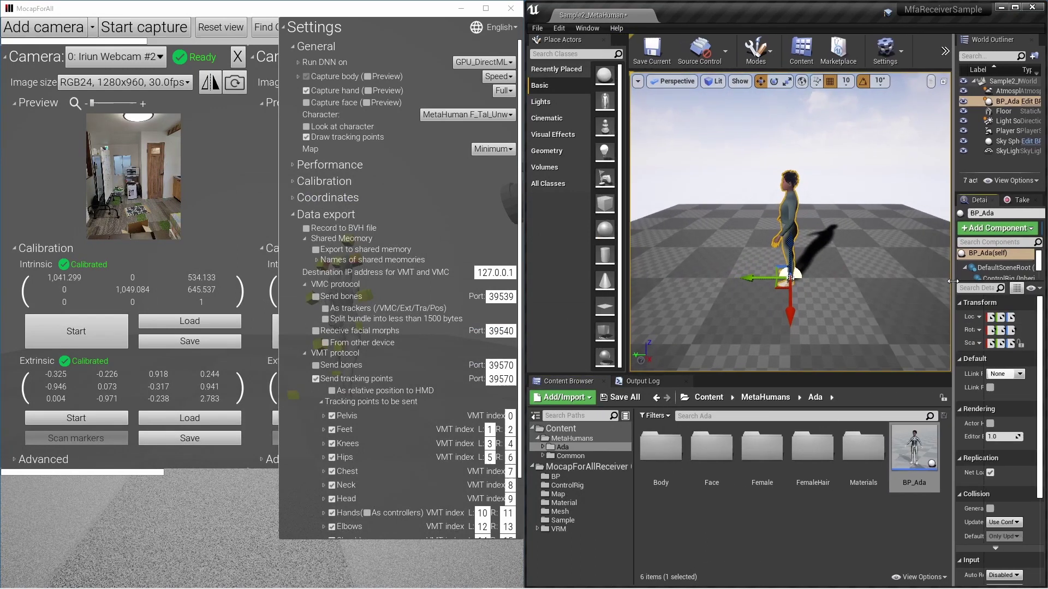
pyautogui.click(945, 52)
pyautogui.click(982, 158)
pyautogui.click(140, 30)
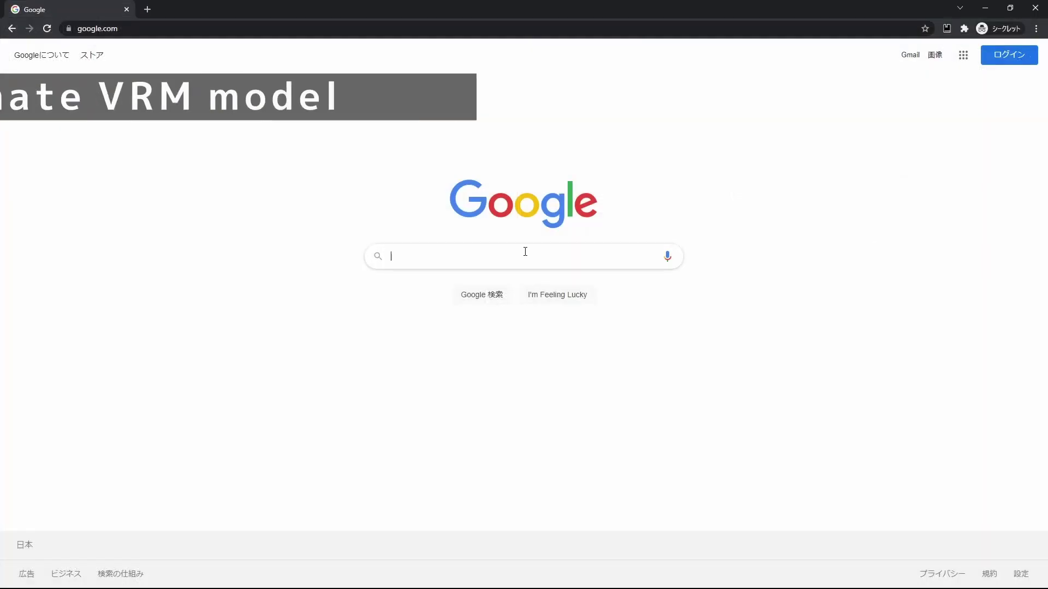
# Search 'vrm4u' and follow the VRM4U site's setup link to the GitHub 20220105 release
pyautogui.write('vrm4u')
pyautogui.press('Return')
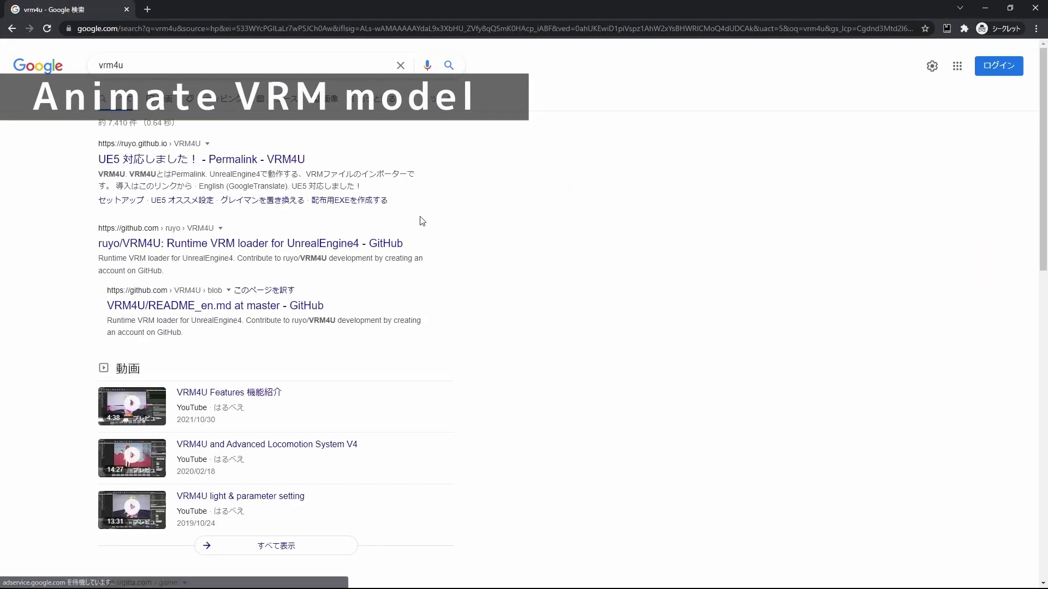
pyautogui.click(282, 160)
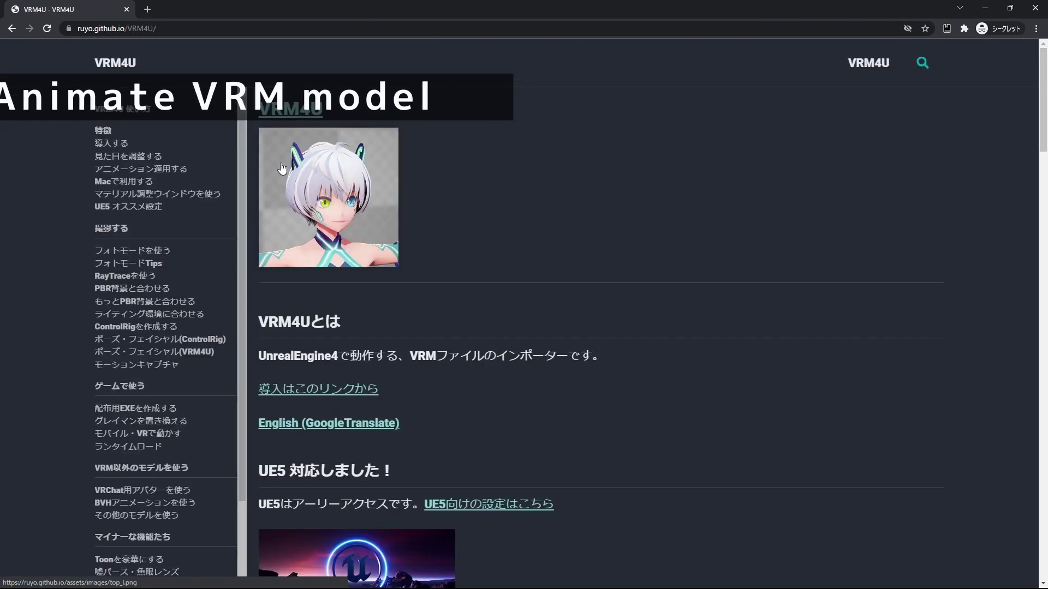
pyautogui.click(332, 391)
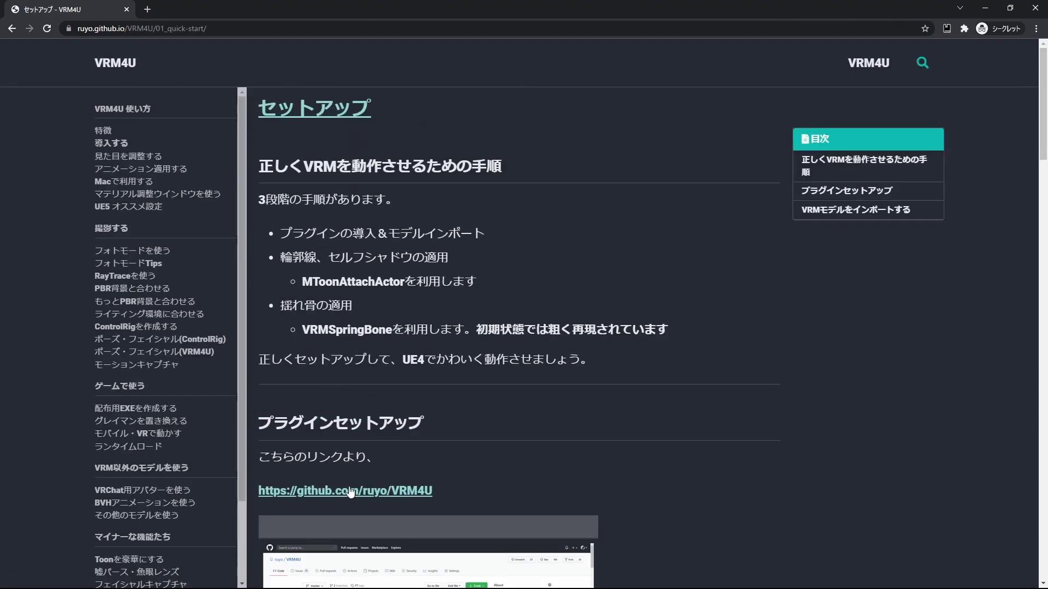
pyautogui.click(351, 493)
pyautogui.click(727, 332)
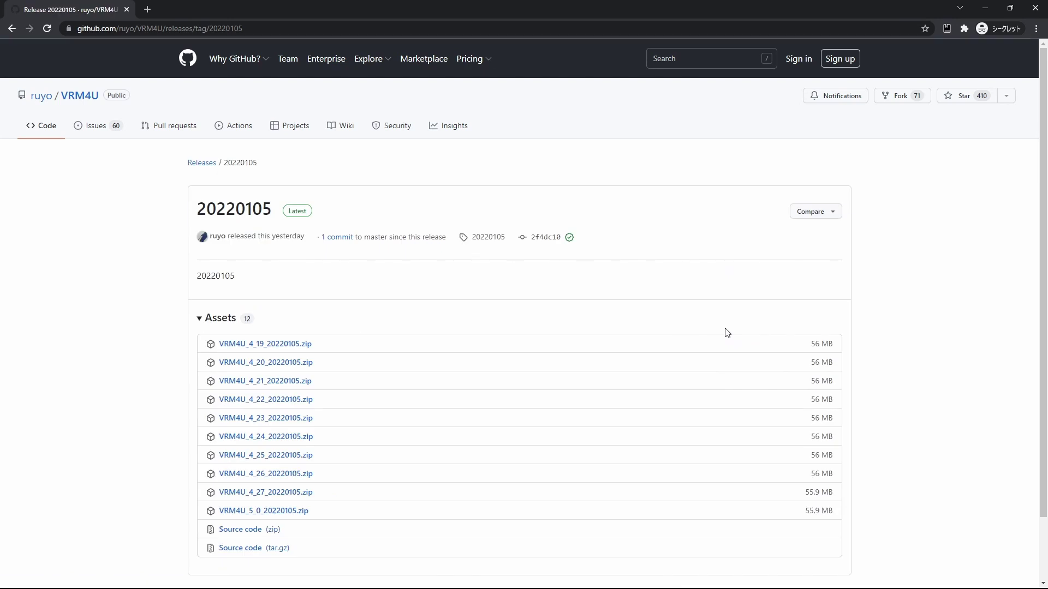
# Download VRM4U_4_26_20220105.zip to Downloads and extract it
pyautogui.click(297, 479)
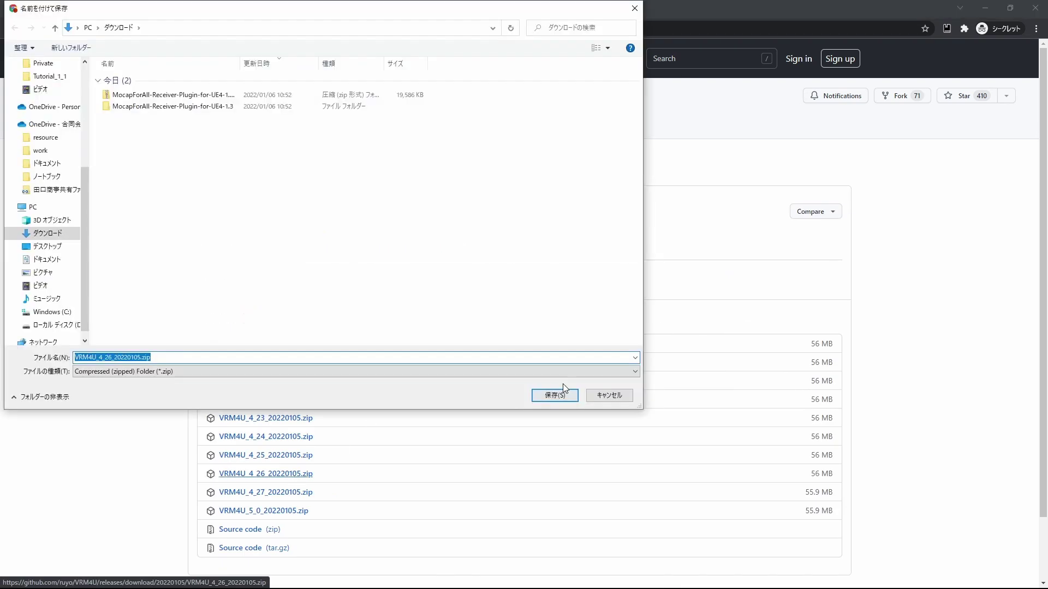
pyautogui.click(559, 398)
pyautogui.rightClick(463, 238)
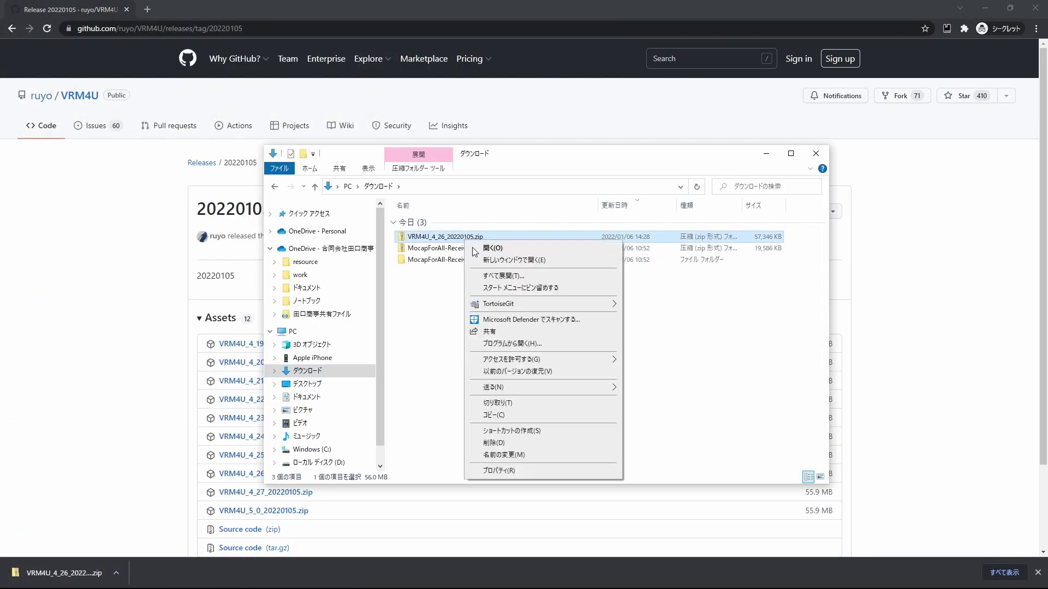
pyautogui.click(491, 277)
# Move the extracted VRM4U Plugins folder into the MfaReceiverSample project folder
pyautogui.moveTo(618, 155); pyautogui.dragTo(447, 108)
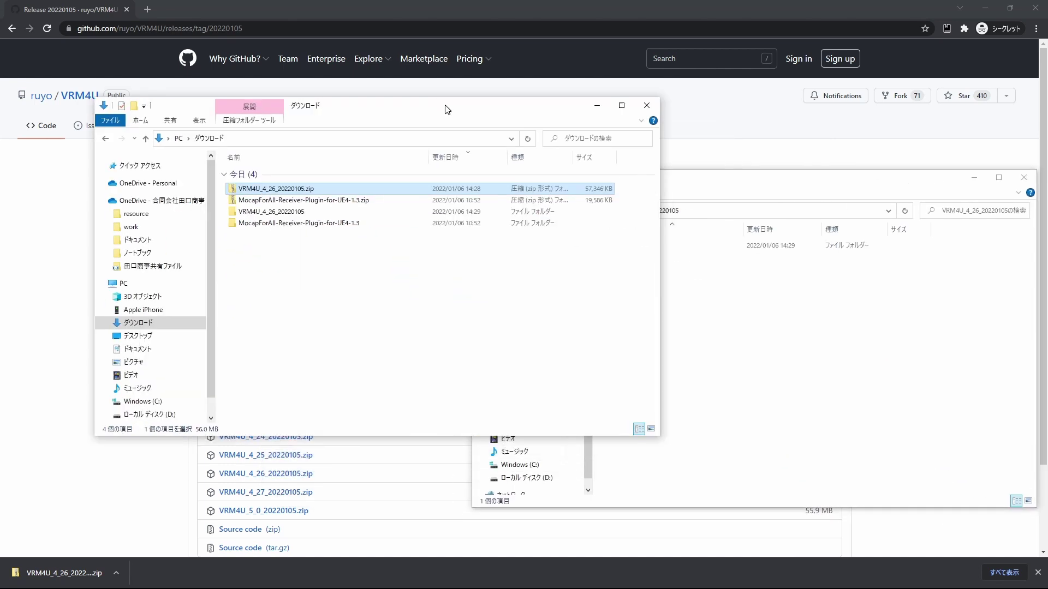
pyautogui.doubleClick(323, 223)
pyautogui.doubleClick(321, 175)
pyautogui.click(787, 341)
pyautogui.moveTo(649, 250); pyautogui.dragTo(310, 328)
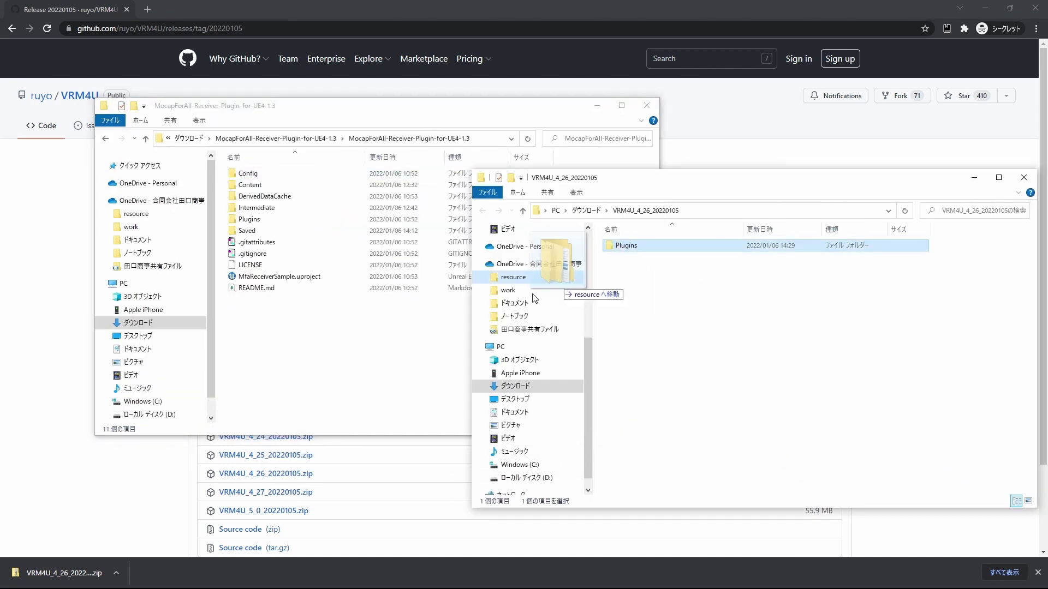
# Close the running Unreal editor, answering its save prompt
pyautogui.click(979, 6)
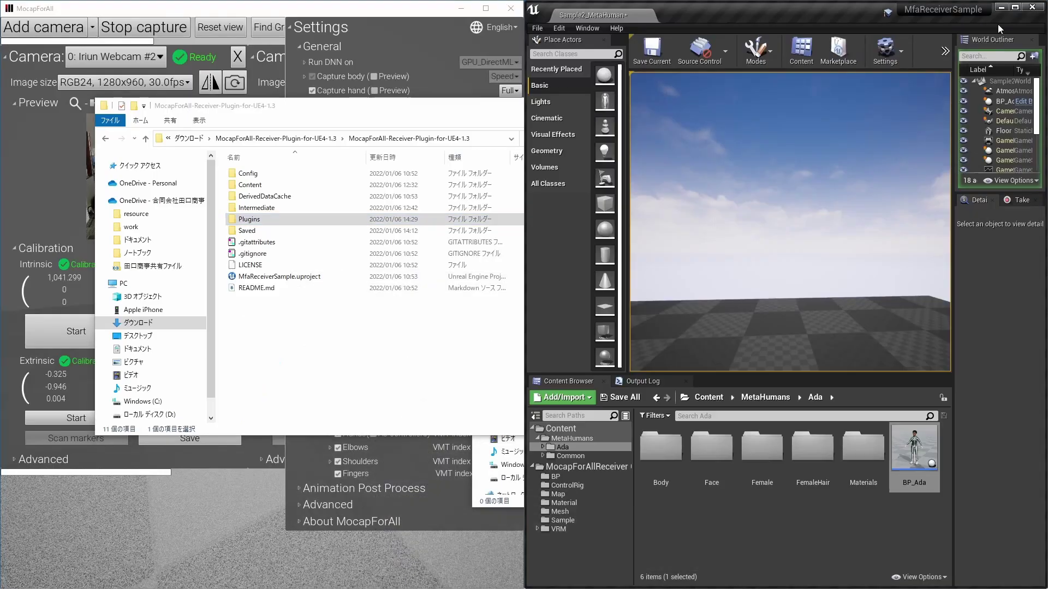
pyautogui.click(1033, 8)
pyautogui.click(587, 402)
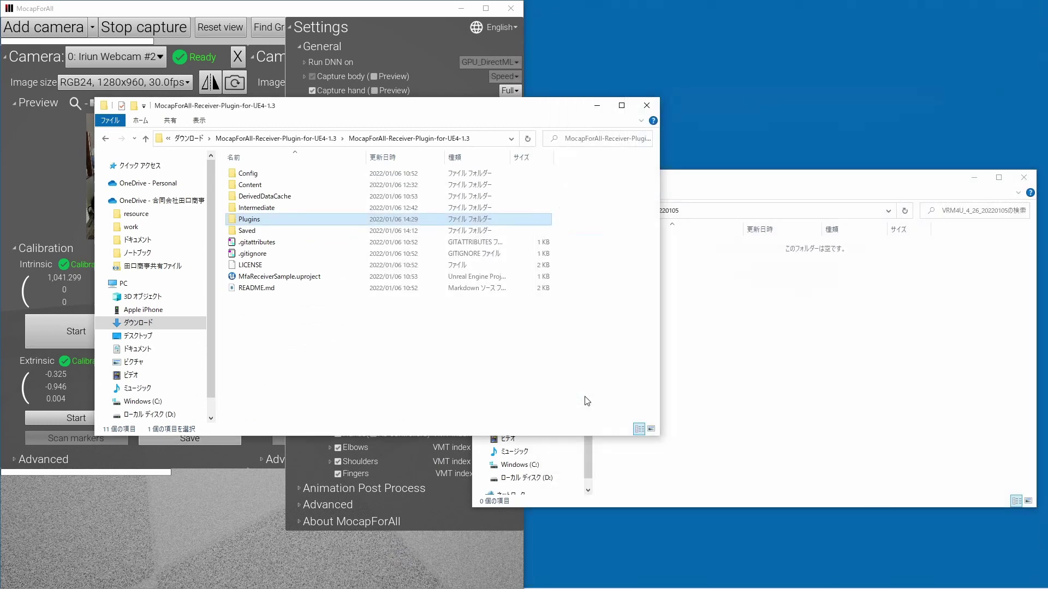
# Reopen MfaReceiverSample and enable the VRM4U plugin in the Plugins browser
pyautogui.doubleClick(278, 277)
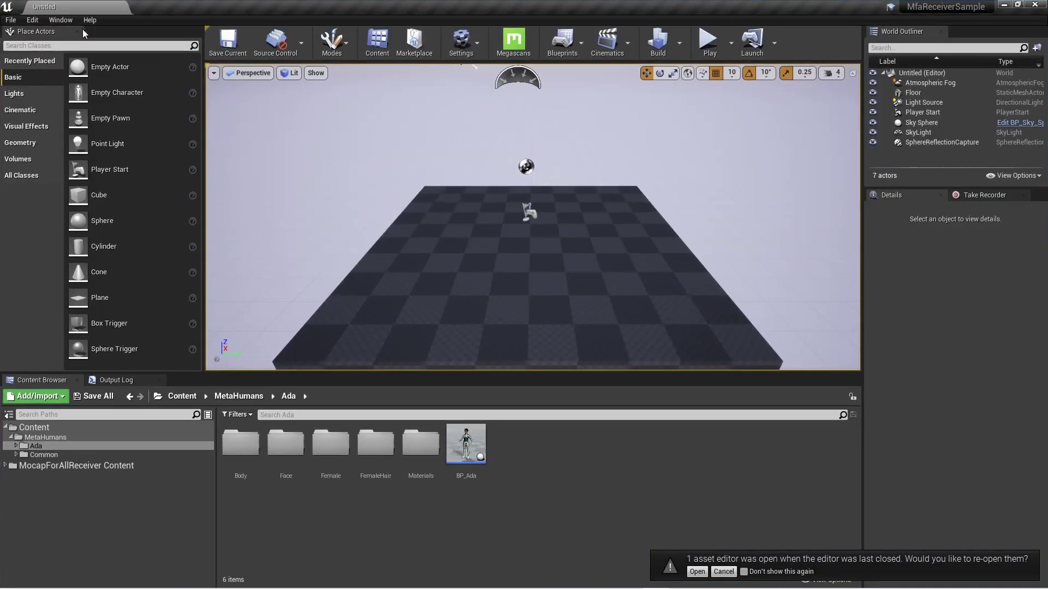
pyautogui.click(32, 20)
pyautogui.click(47, 174)
pyautogui.write('vrm')
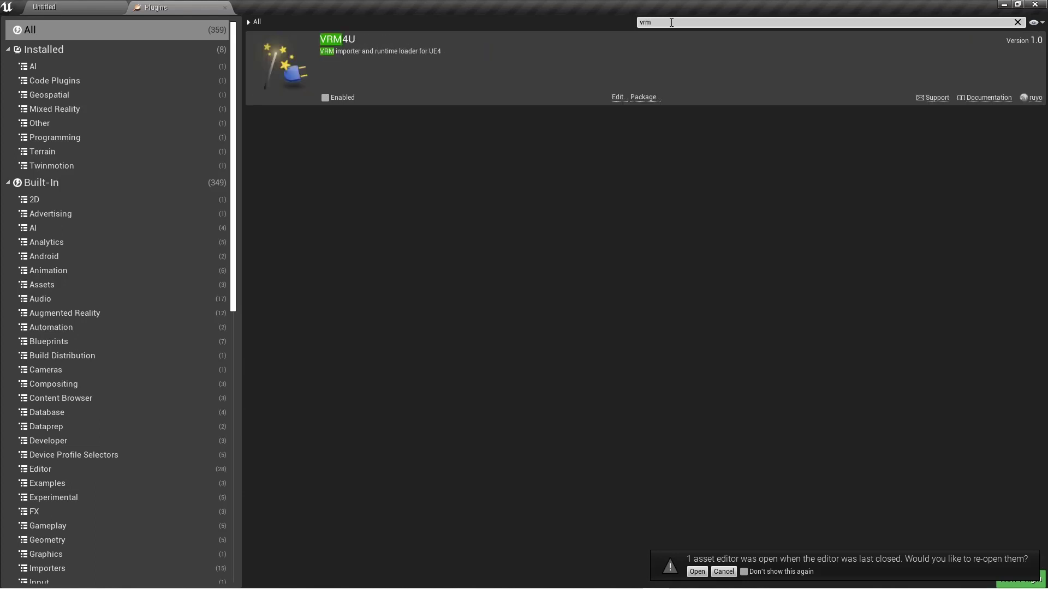
pyautogui.click(341, 97)
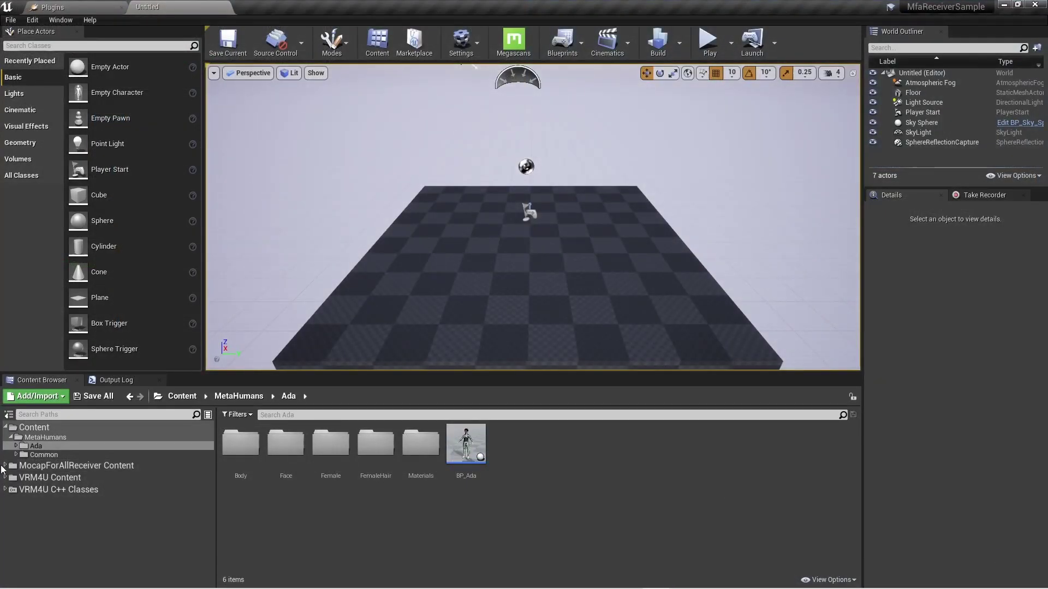
# Open the Sample3_VRM level from the MocapForAllReceiver Map folder
pyautogui.click(4, 465)
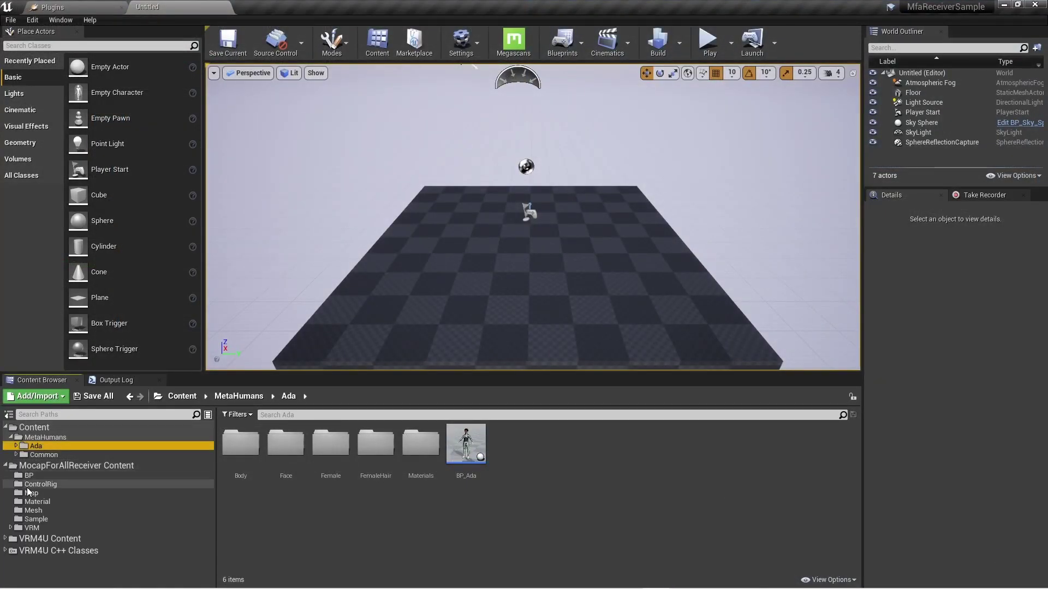
pyautogui.click(31, 493)
pyautogui.doubleClick(338, 450)
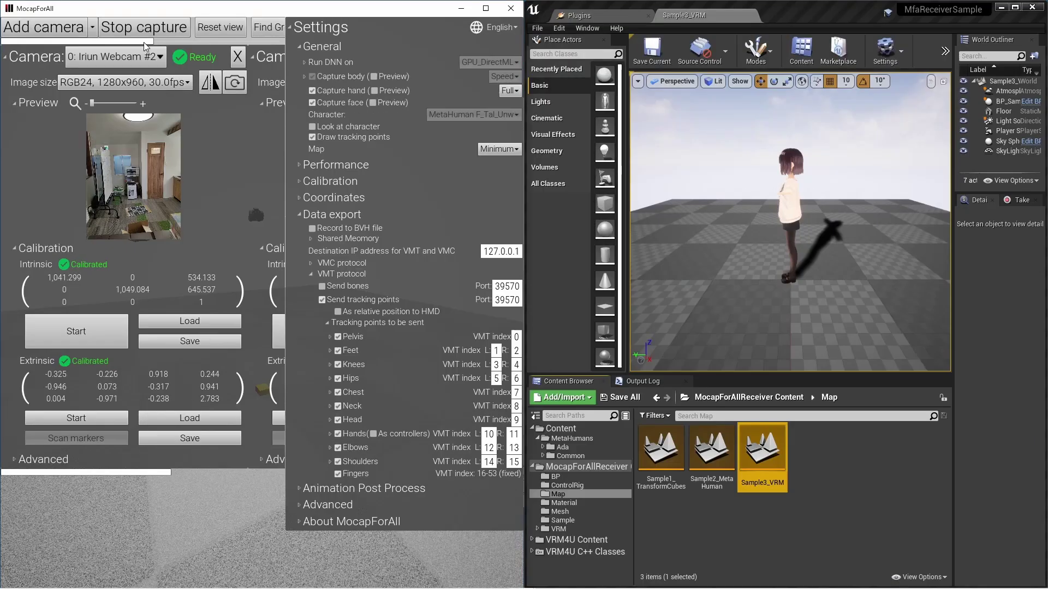
# Restart MocapForAll capture with the character set to VRM runtime load
pyautogui.click(144, 27)
pyautogui.click(451, 116)
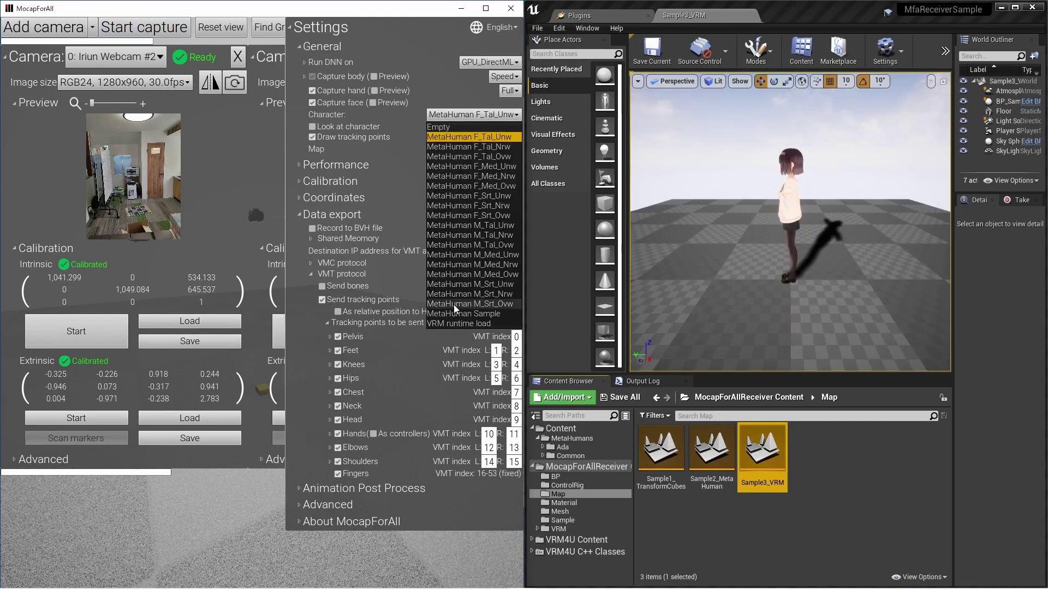
pyautogui.click(451, 324)
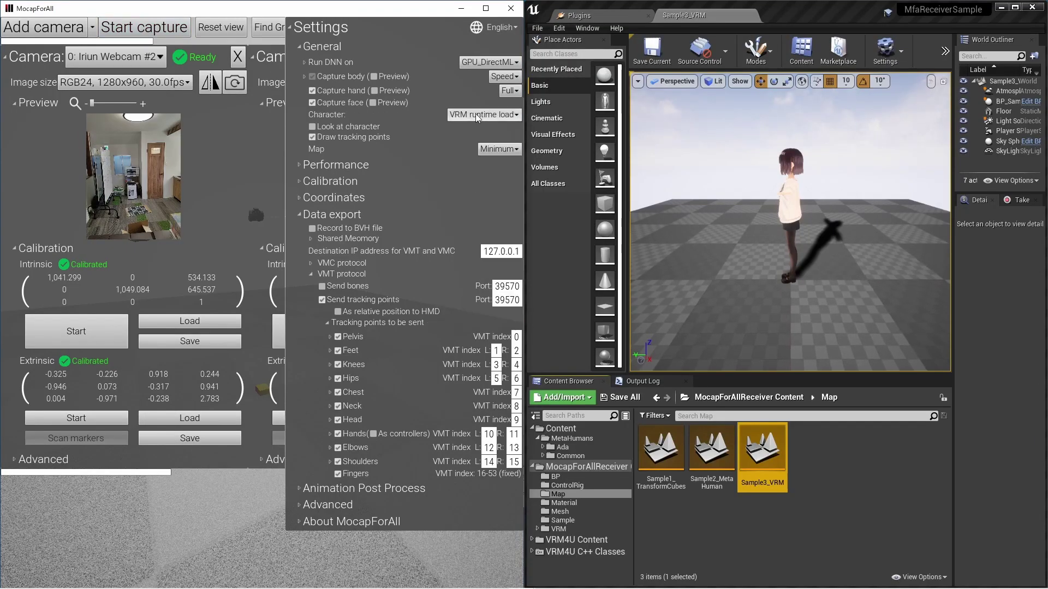
pyautogui.click(163, 32)
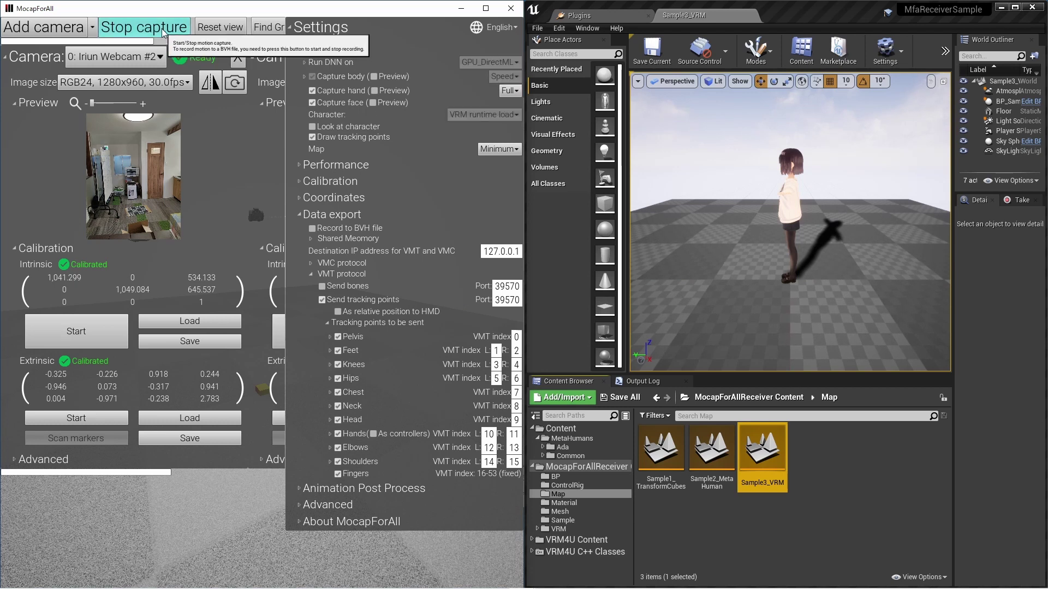
# Play the Sample3_VRM level in the editor
pyautogui.click(789, 127)
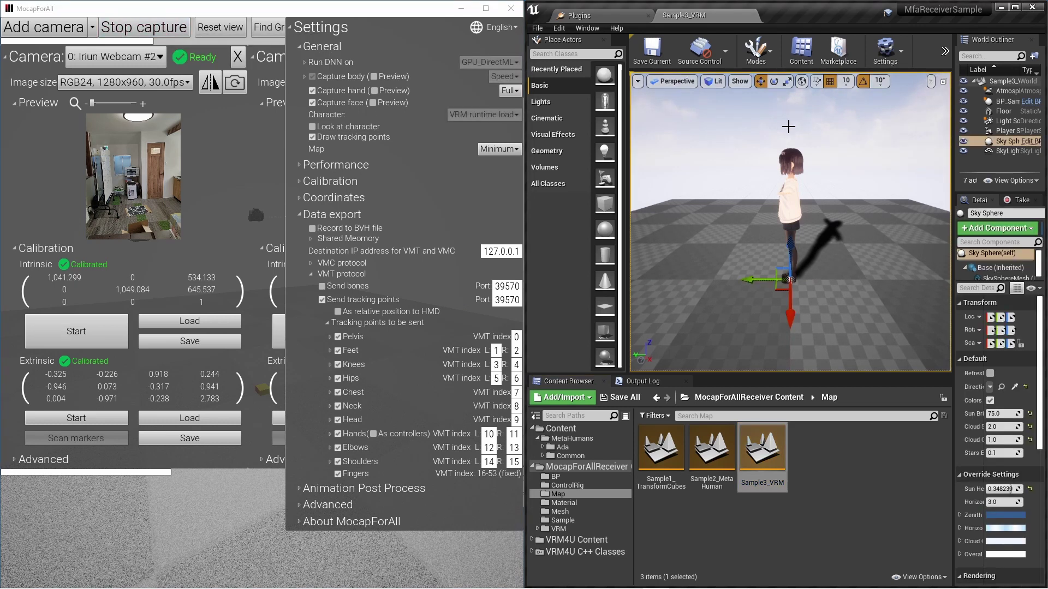
pyautogui.click(945, 51)
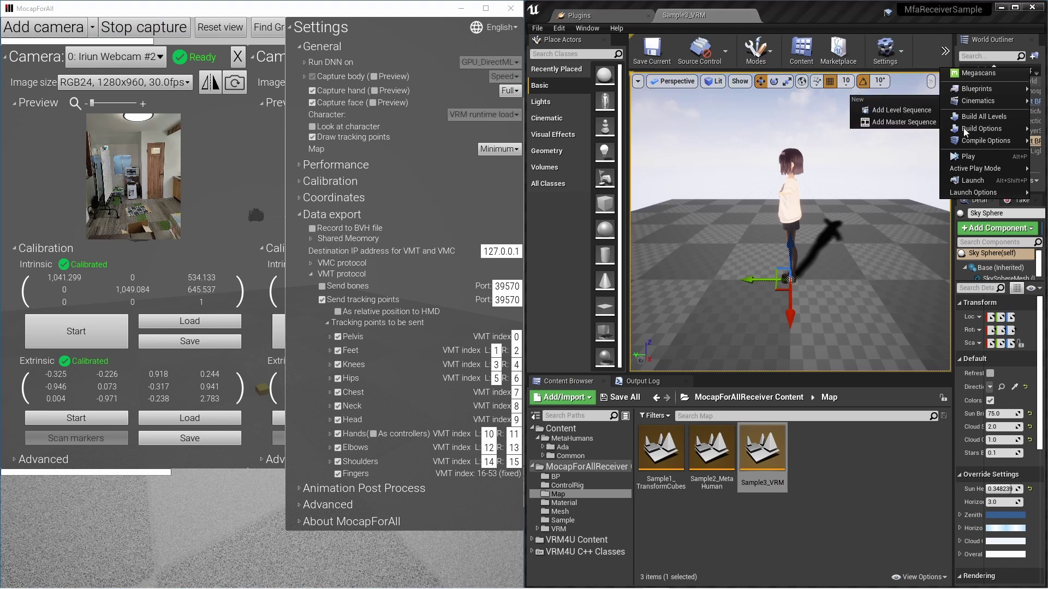
pyautogui.click(977, 160)
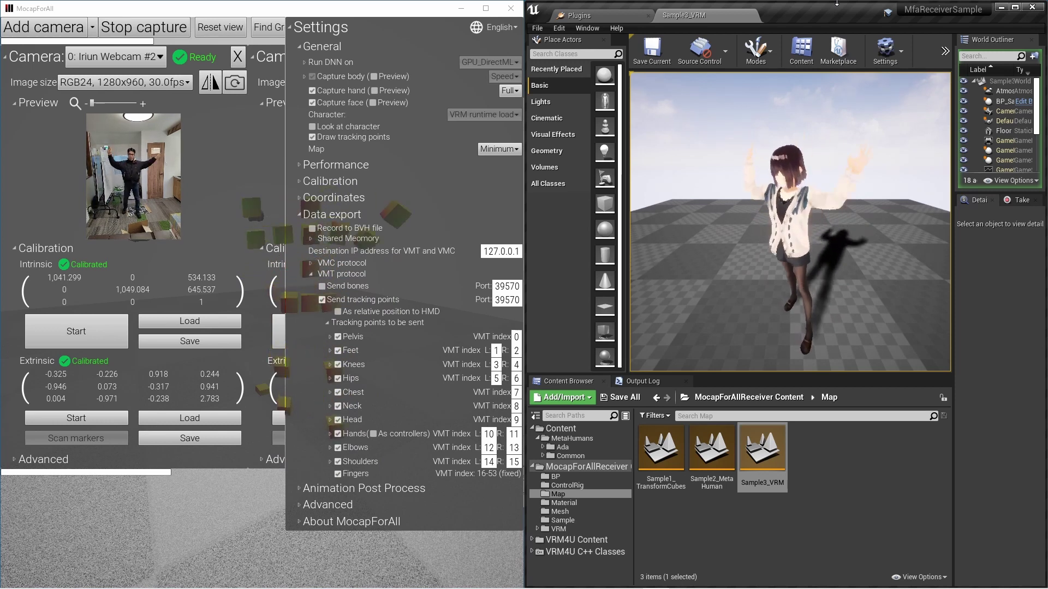
# Stop play, create a VRM folder under Content, and import Vivi.vrm into it
pyautogui.press('Escape')
pyautogui.rightClick(694, 493)
pyautogui.click(726, 117)
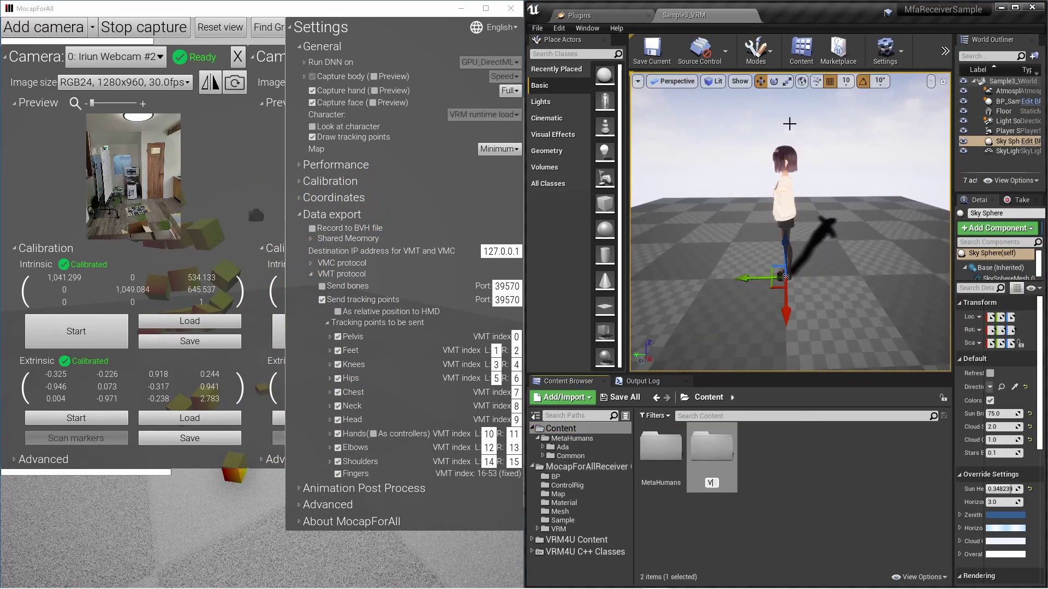
pyautogui.write('VRM')
pyautogui.doubleClick(712, 453)
pyautogui.click(461, 9)
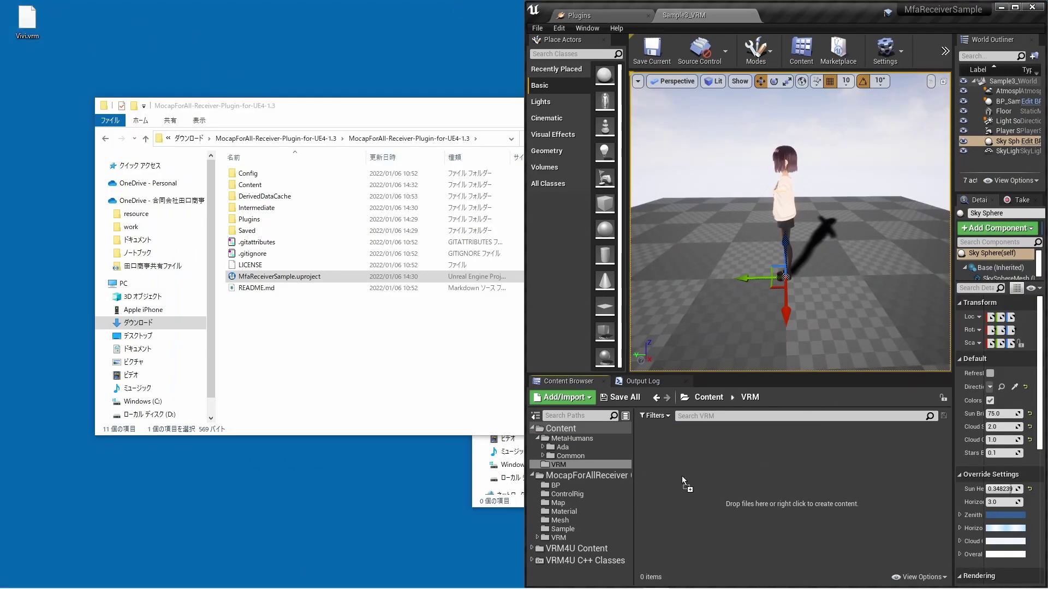
pyautogui.moveTo(29, 30); pyautogui.dragTo(682, 477)
pyautogui.click(701, 391)
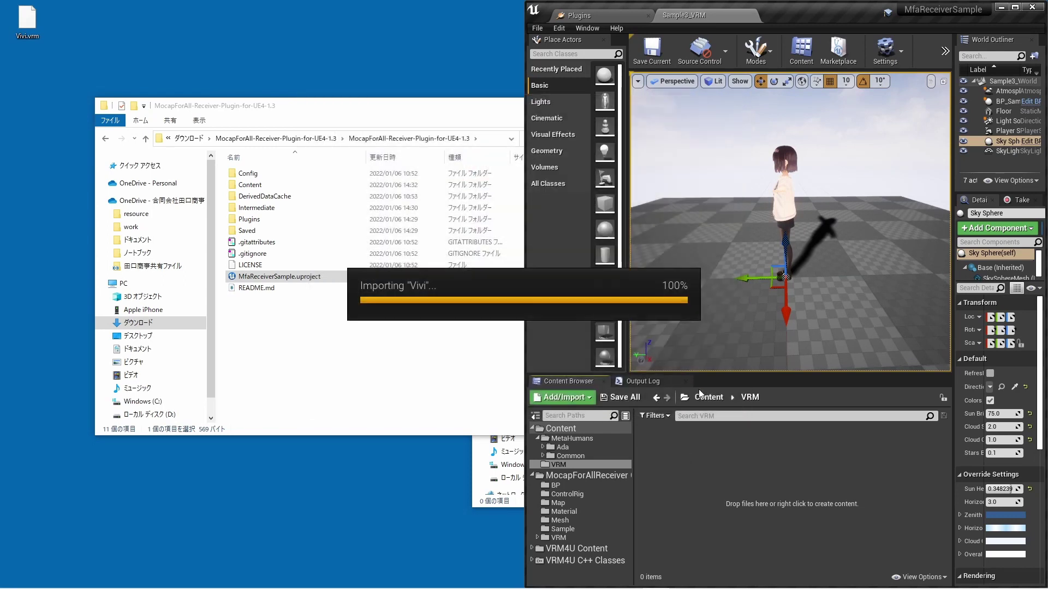
# Give the tracker blueprint VM_Vivi_VrmMeta and VA_Vivi_VrmAssetList, then save and close it
pyautogui.click(786, 216)
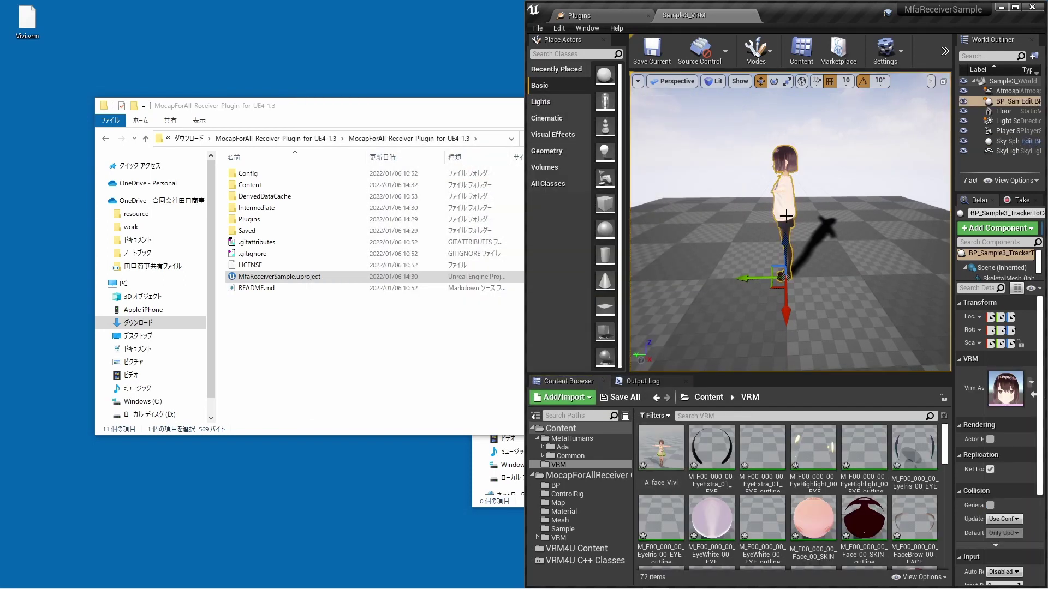
pyautogui.click(1033, 102)
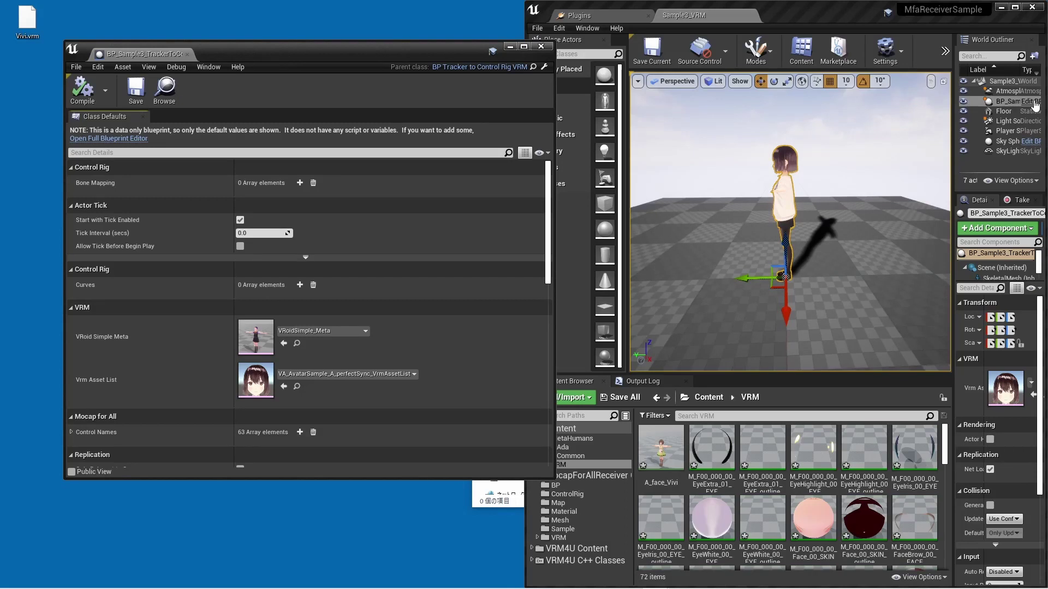
pyautogui.click(313, 331)
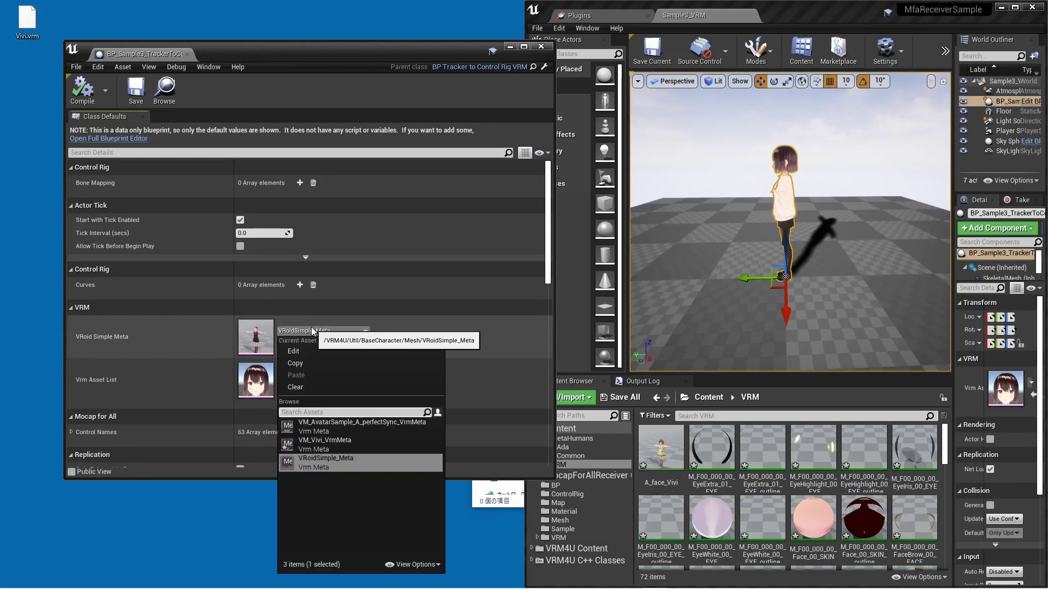
pyautogui.click(325, 442)
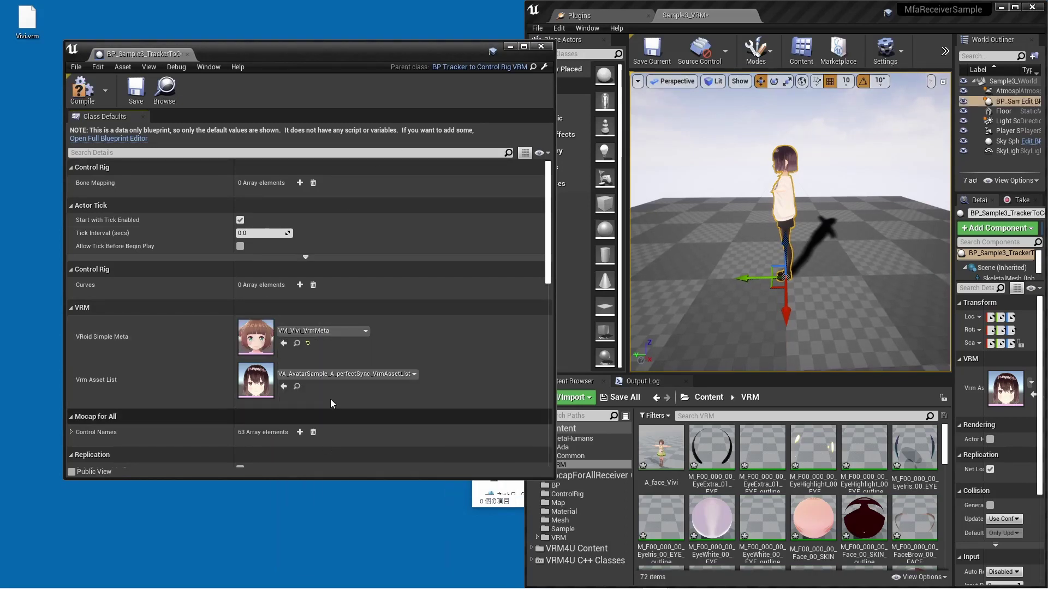
pyautogui.click(335, 375)
pyautogui.click(348, 239)
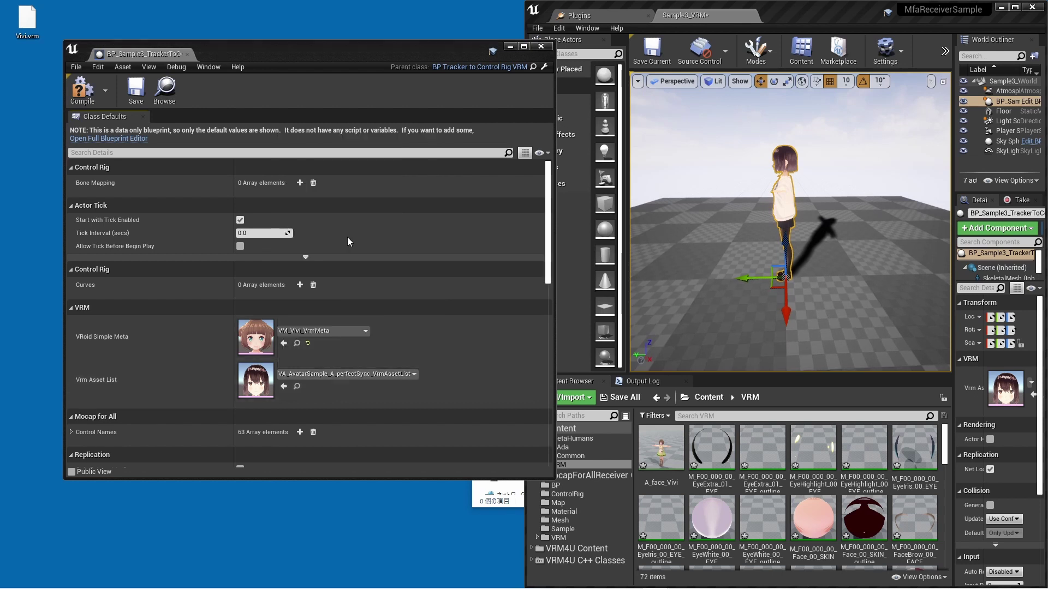
pyautogui.click(136, 90)
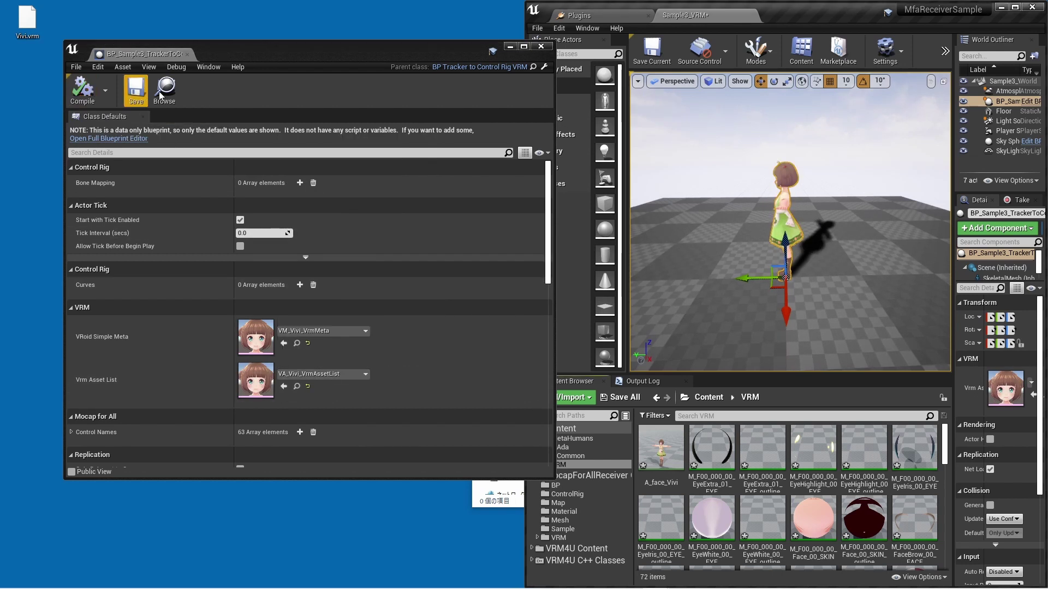
pyautogui.click(541, 47)
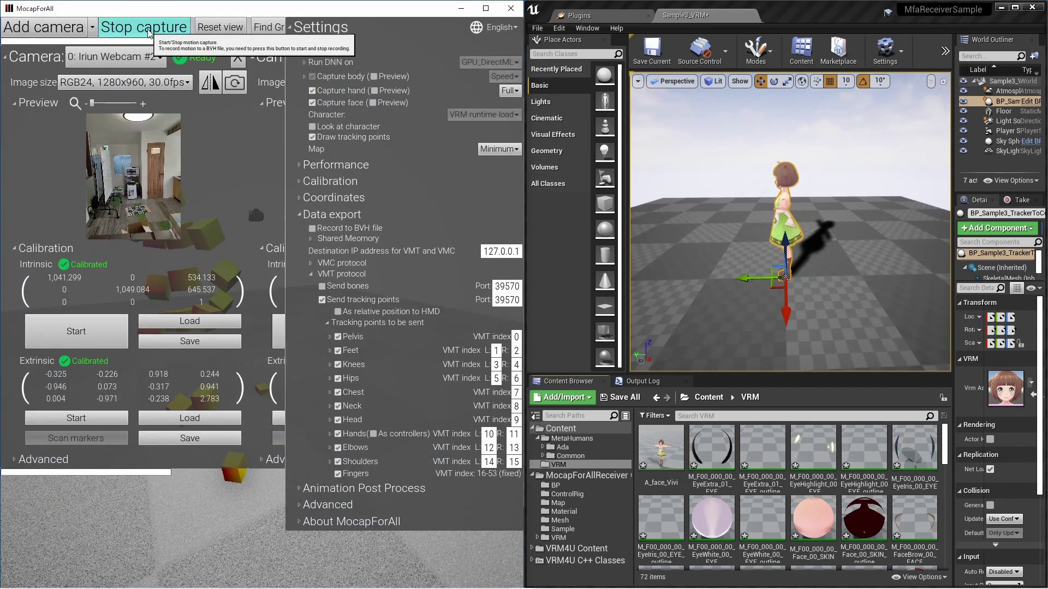
# Preview the level in play mode, then delete the VRM girl character
pyautogui.click(820, 179)
pyautogui.hotkey('alt', 'p')
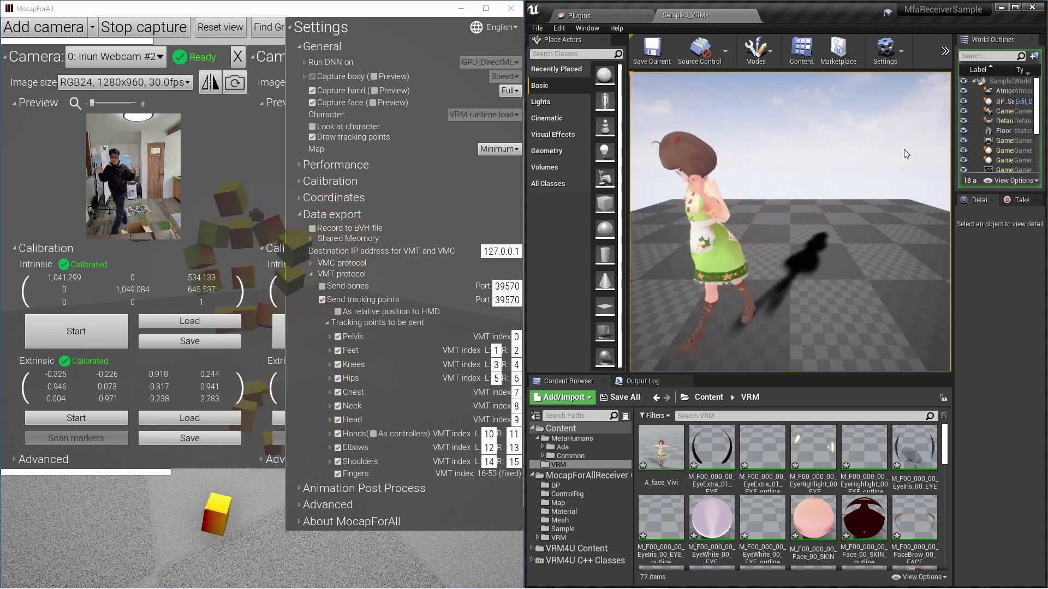
pyautogui.press('Escape')
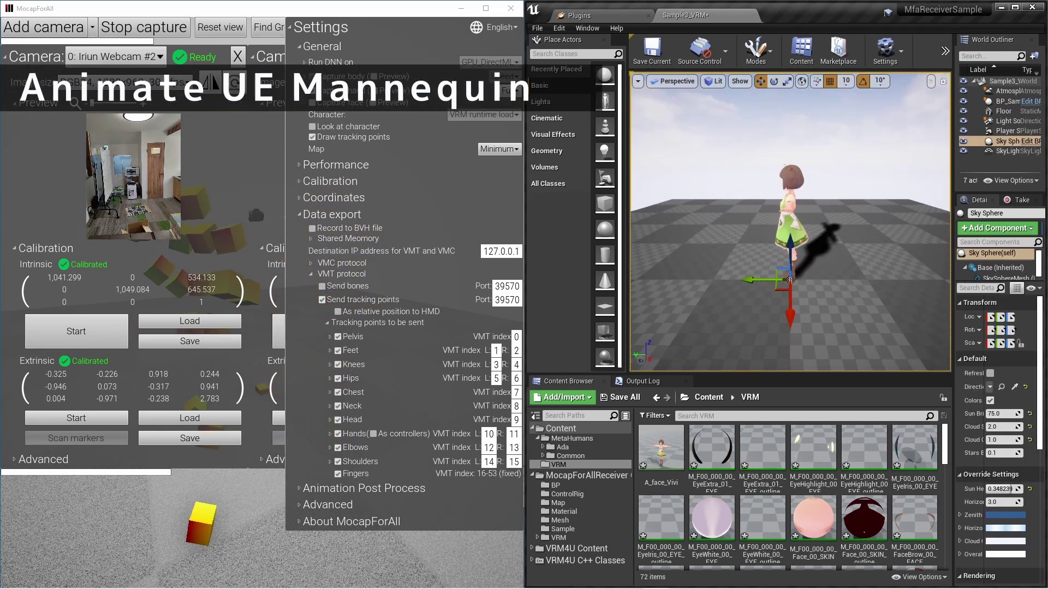
pyautogui.click(791, 180)
pyautogui.press('Delete')
# Add the Third Person feature pack to the project
pyautogui.click(565, 402)
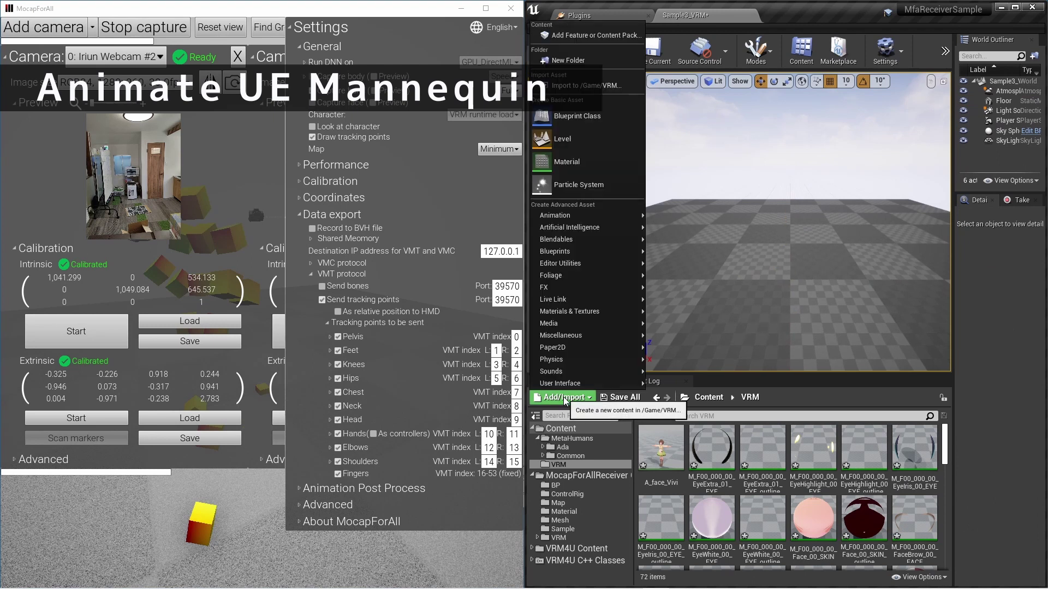
pyautogui.click(600, 61)
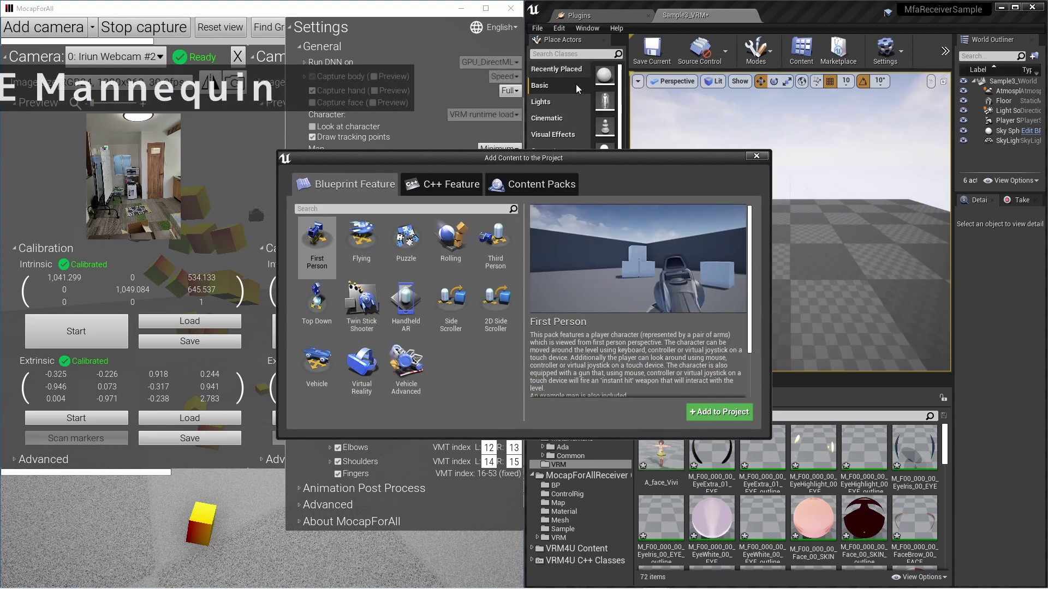
pyautogui.click(495, 246)
pyautogui.click(707, 413)
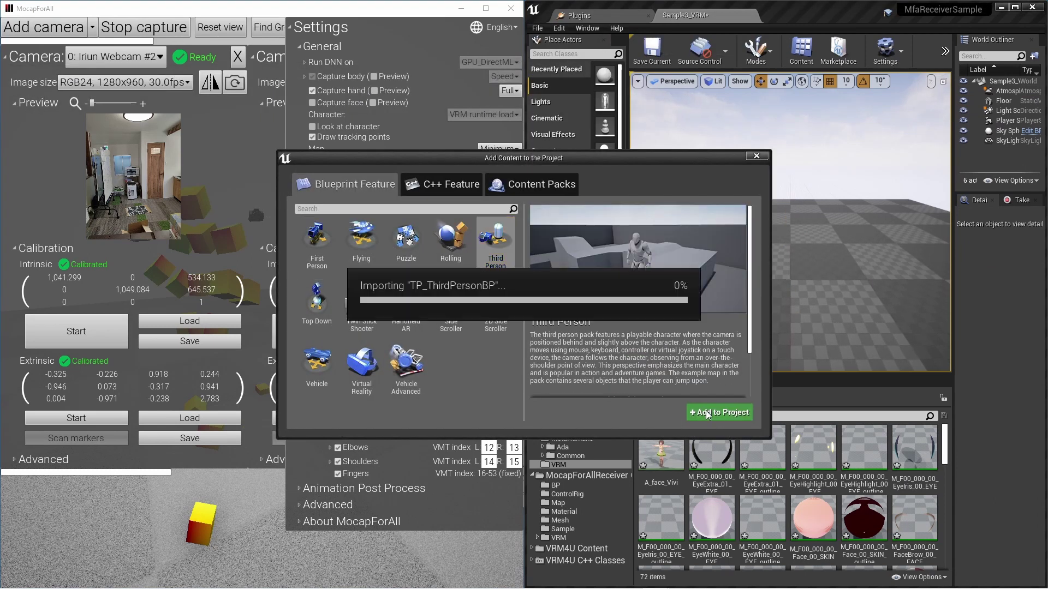
pyautogui.click(757, 156)
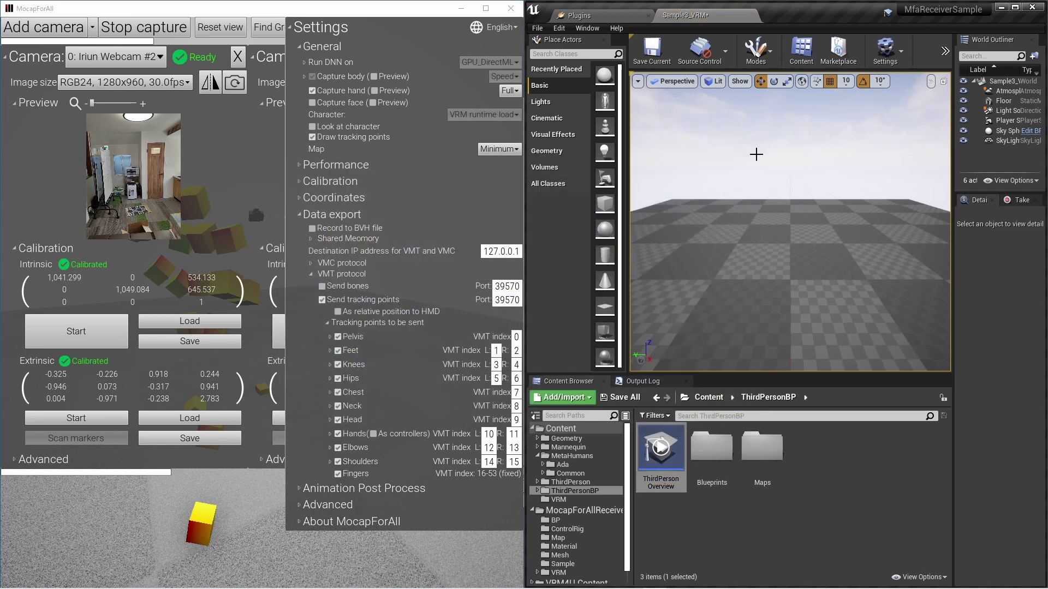
pyautogui.scroll(-1, 576, 518)
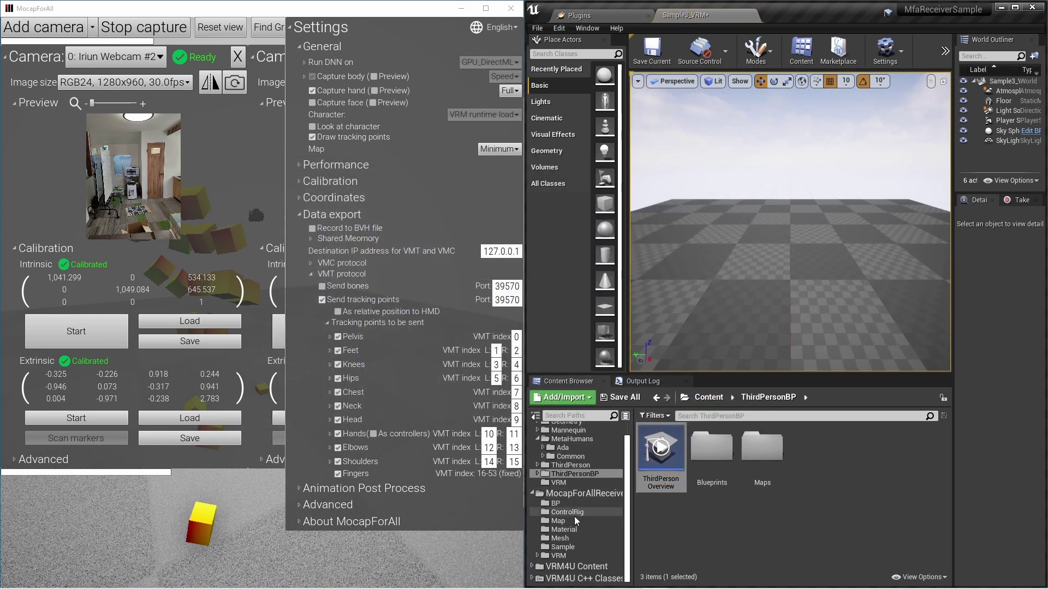
# Place the BP_Sample4 mannequin tracker in the level at the default location
pyautogui.click(562, 548)
pyautogui.moveTo(822, 447); pyautogui.dragTo(792, 263)
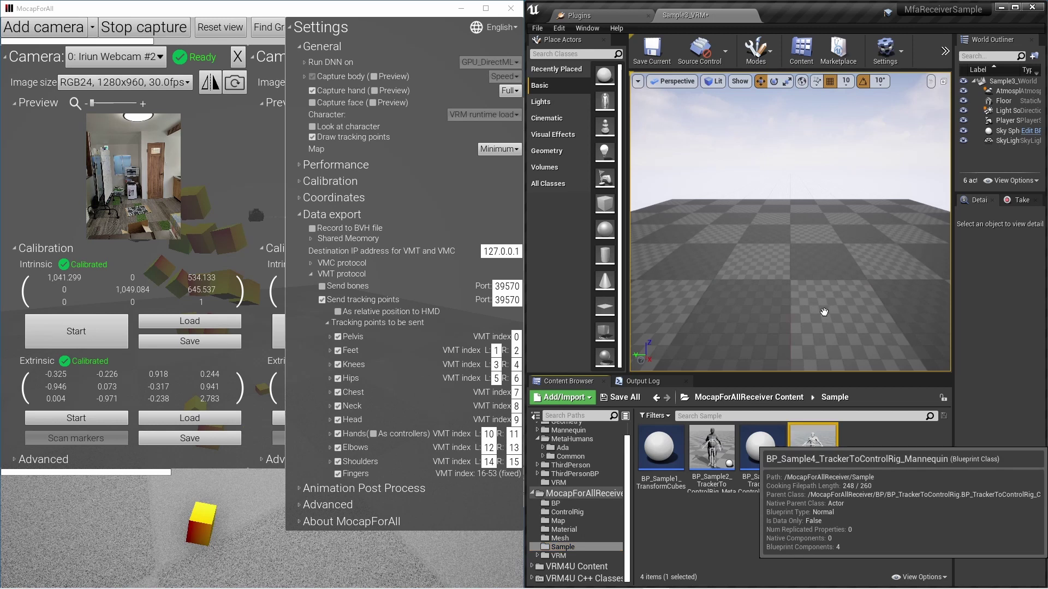
pyautogui.click(1029, 317)
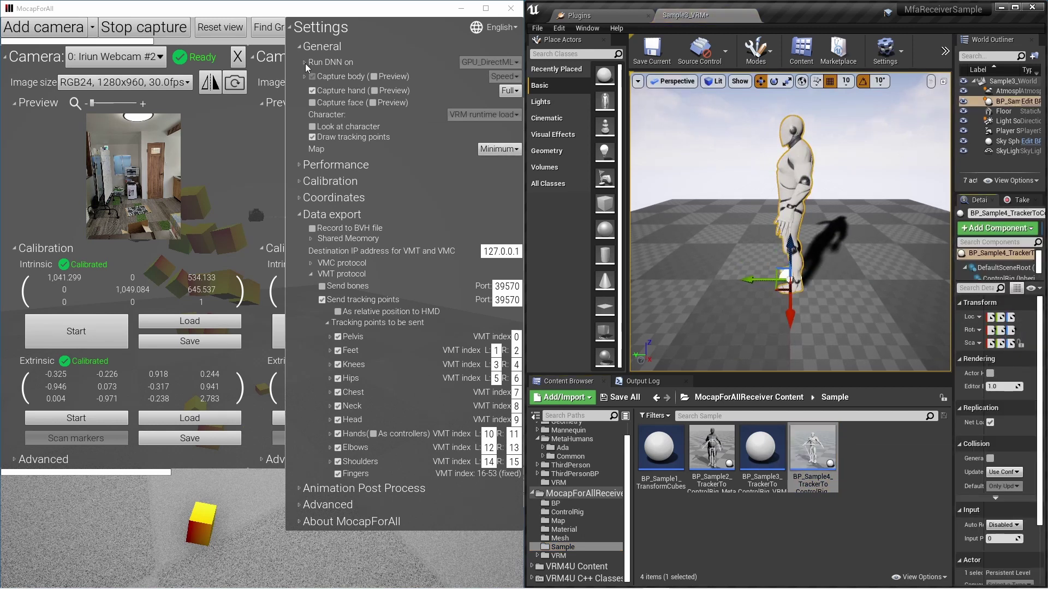
# Set the MocapForAll character to MetaHuman and play the level
pyautogui.click(472, 116)
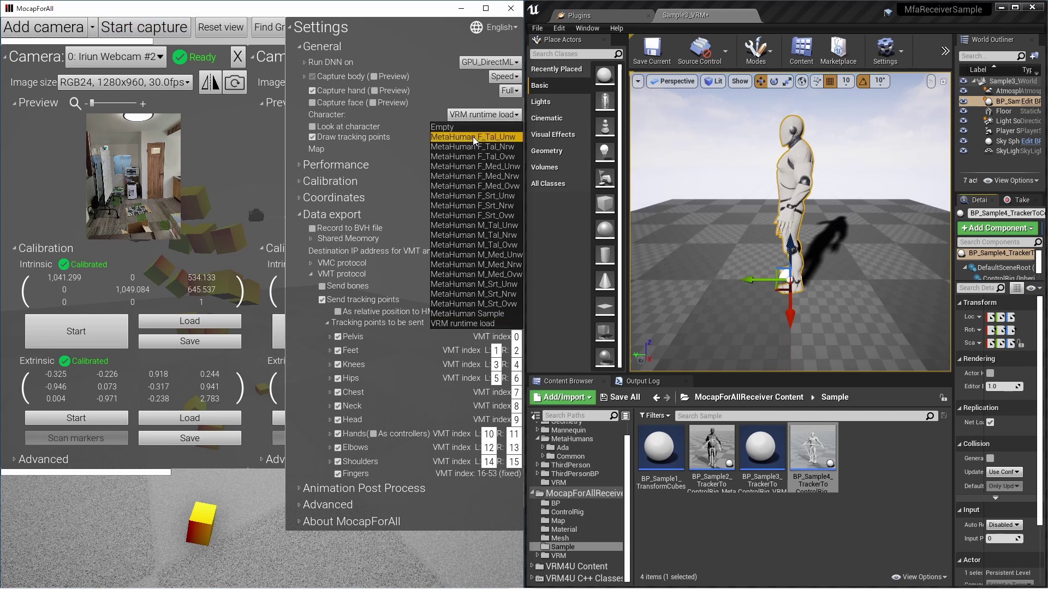
pyautogui.click(472, 136)
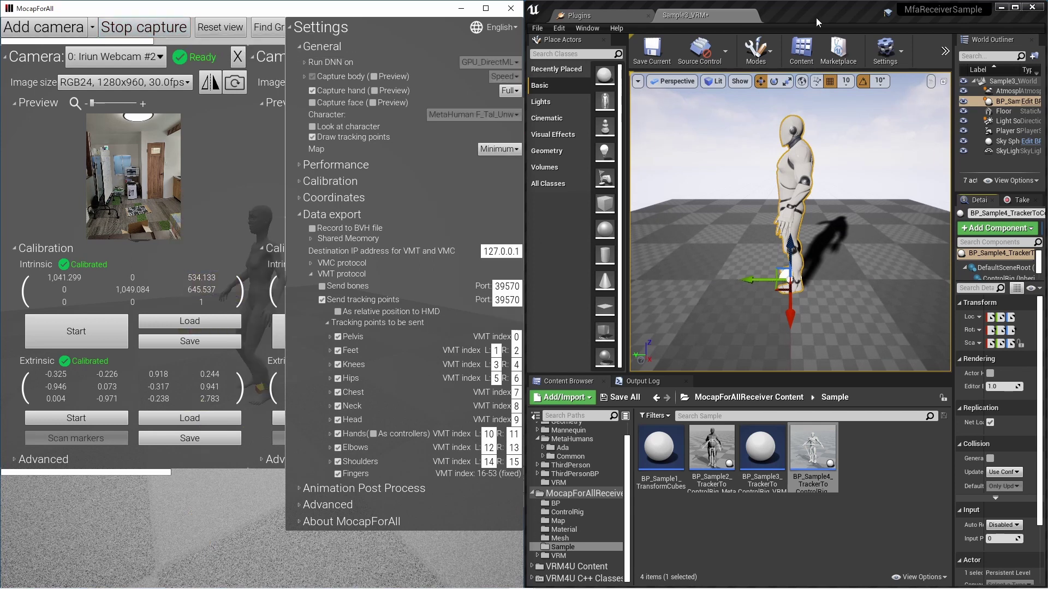
pyautogui.click(945, 51)
pyautogui.click(921, 182)
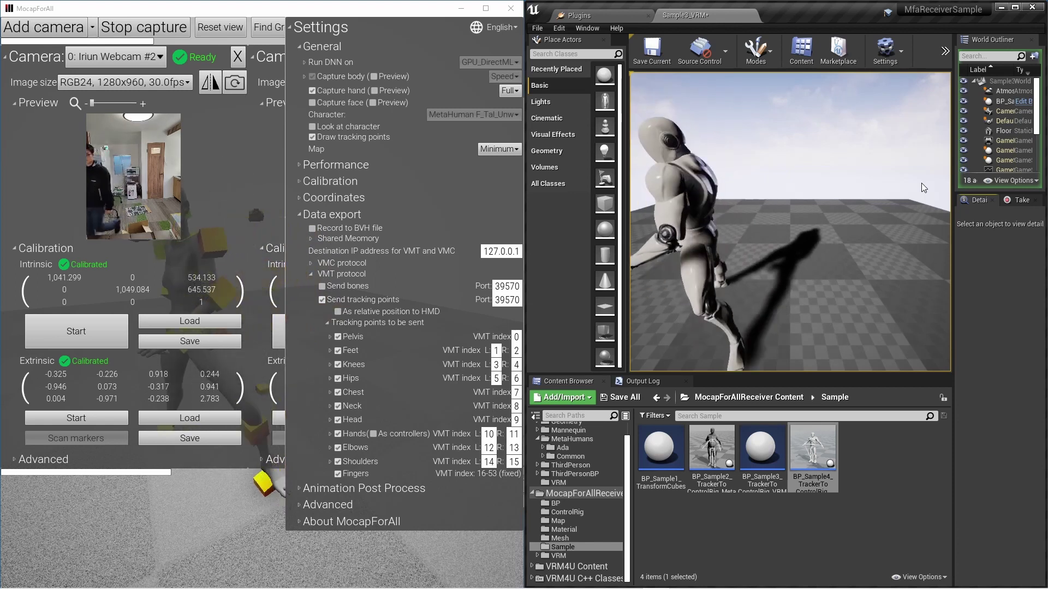
# Lower the Coordinates upper body scale to 1.005
pyautogui.click(342, 200)
pyautogui.click(342, 197)
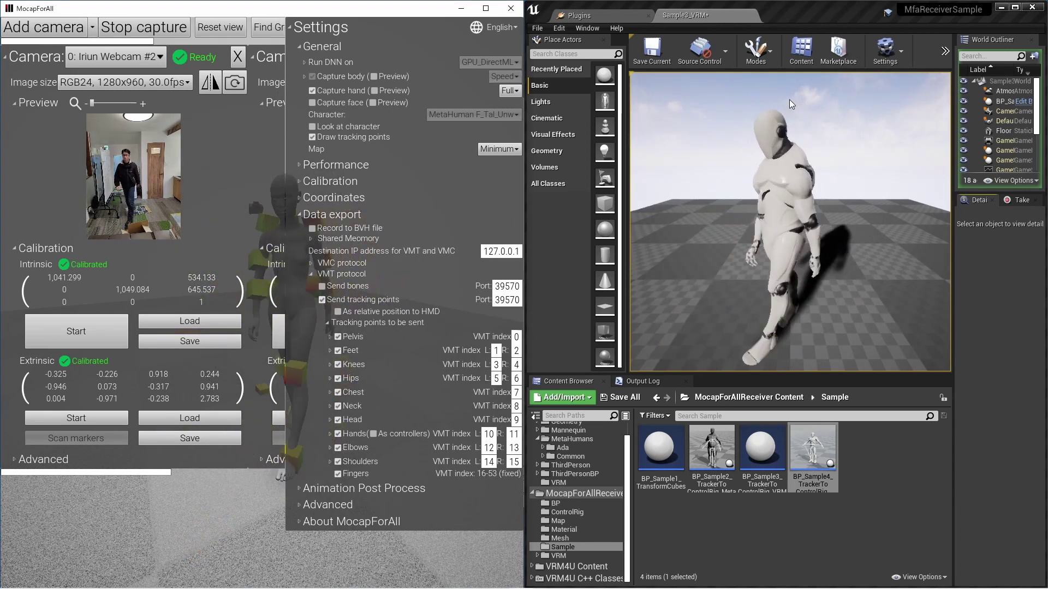
pyautogui.click(341, 198)
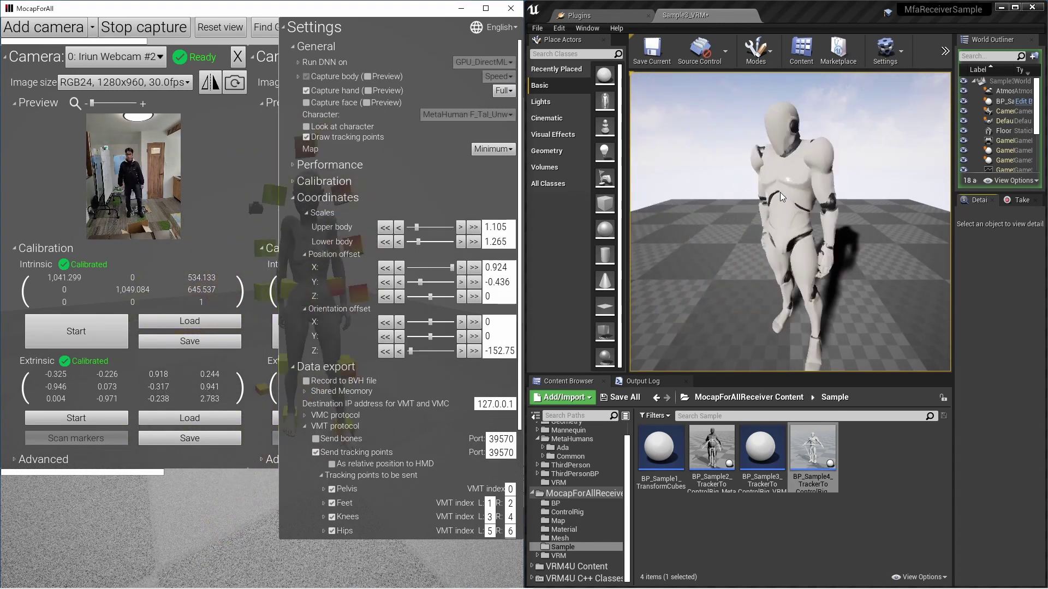
pyautogui.click(385, 228)
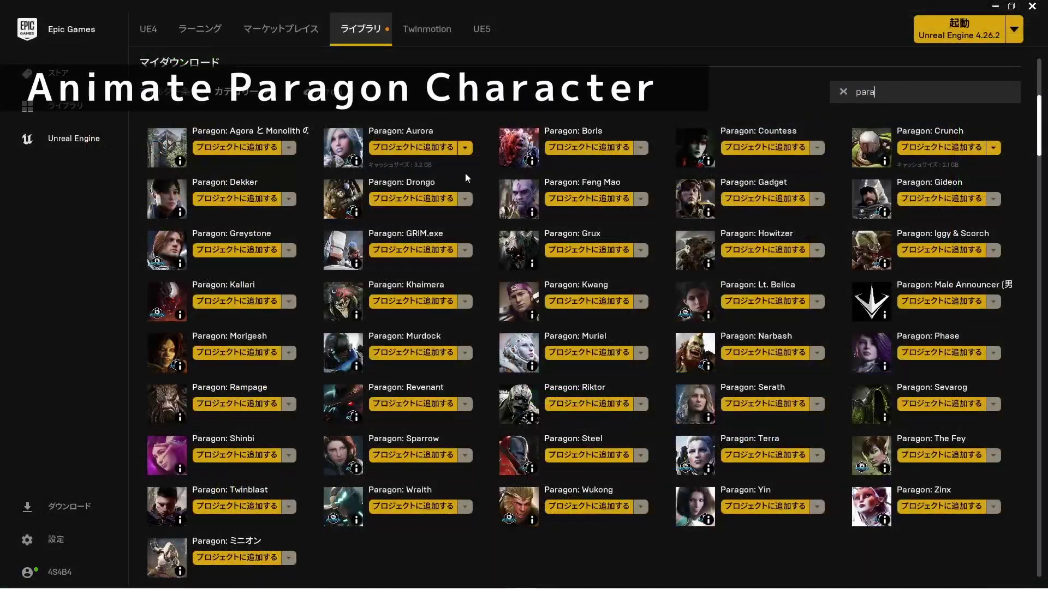
# Add Paragon: Aurora to MfaReceiverSample, then open the mannequin tracker blueprint
pyautogui.click(433, 149)
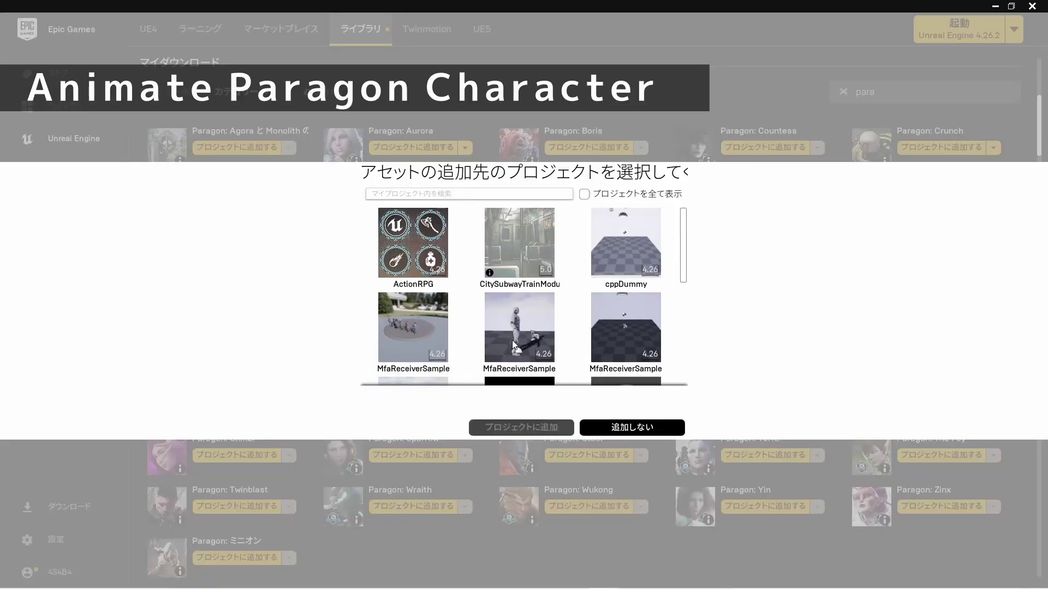
pyautogui.click(545, 336)
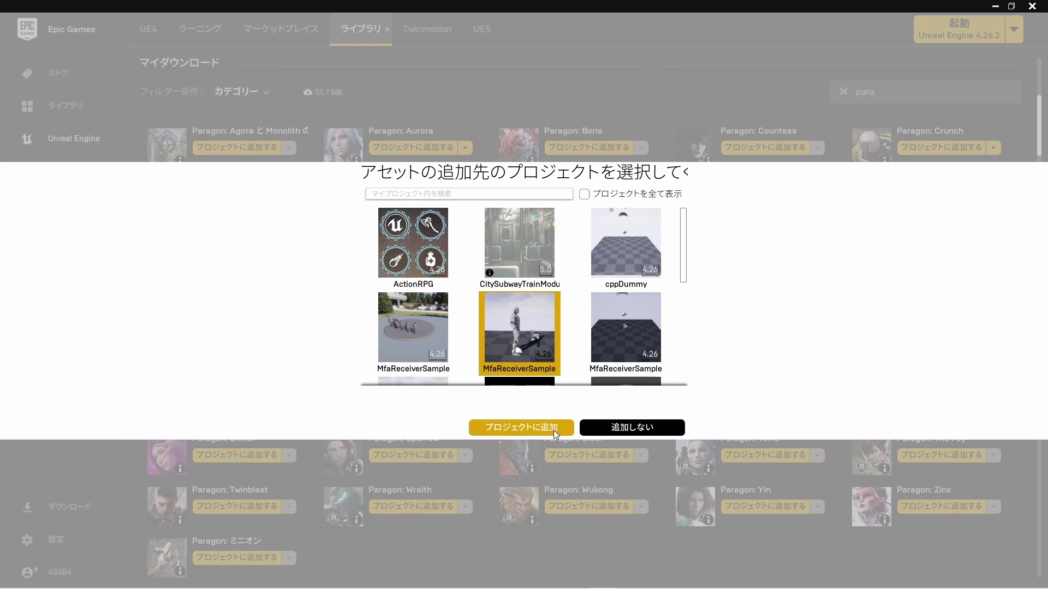
pyautogui.click(553, 430)
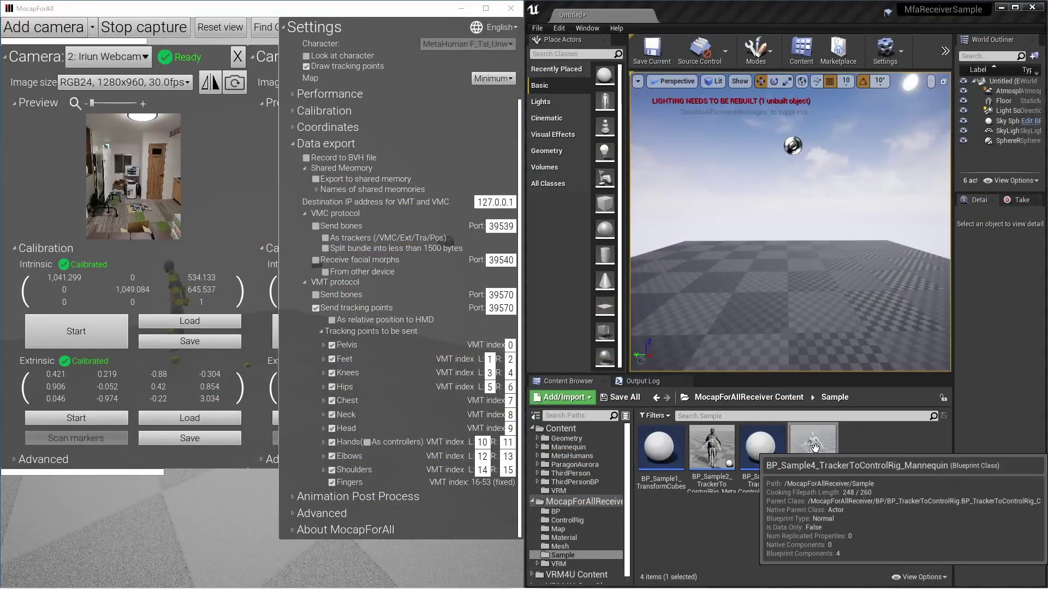
pyautogui.doubleClick(817, 450)
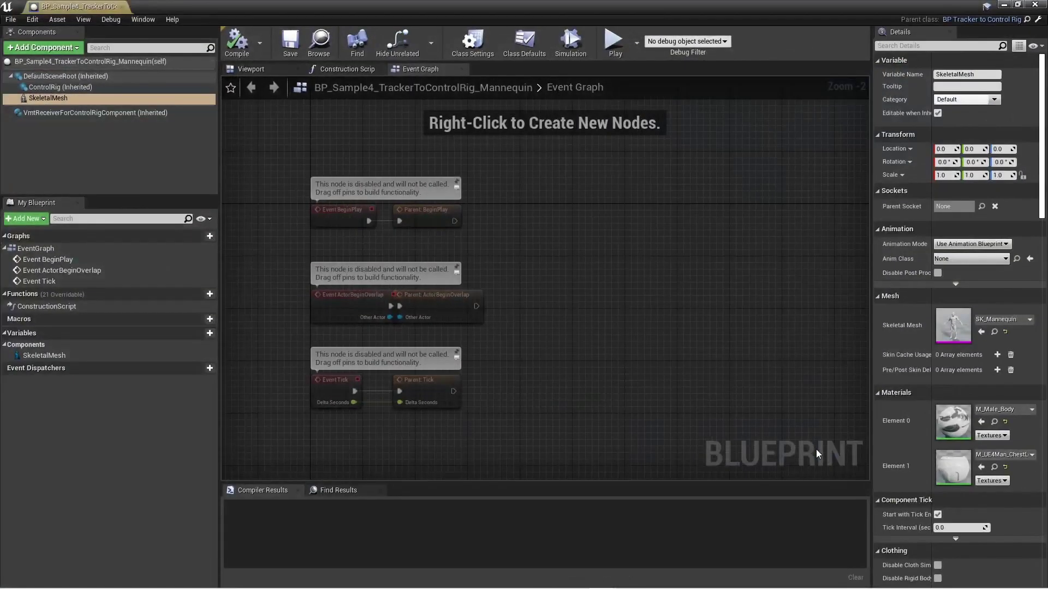
# Replace SK_Mannequin with the Aurora mesh, compile and save, then close the editor
pyautogui.click(993, 321)
pyautogui.write('auro')
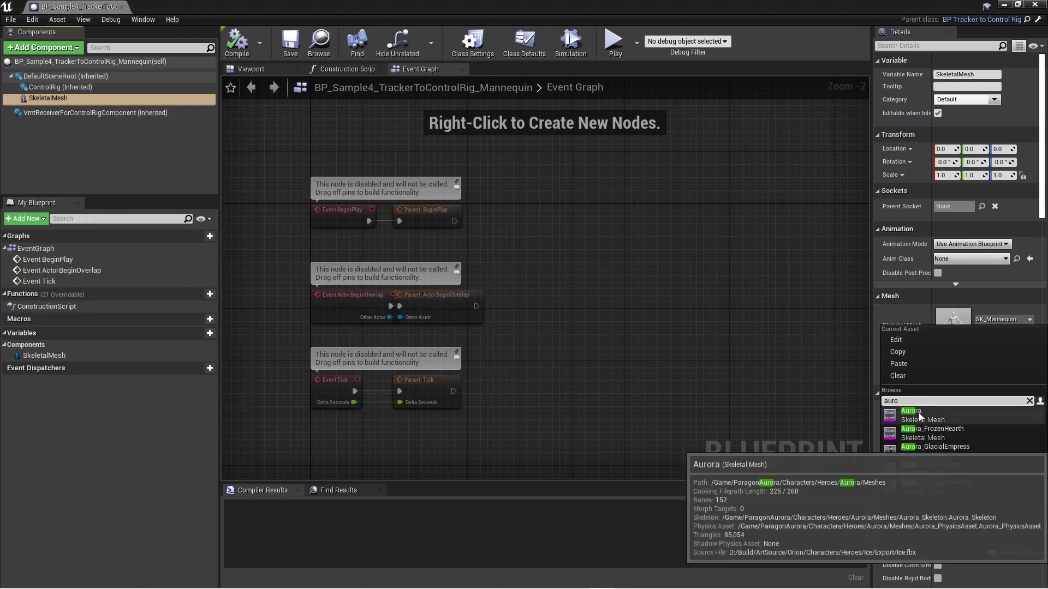
pyautogui.click(918, 413)
pyautogui.click(236, 43)
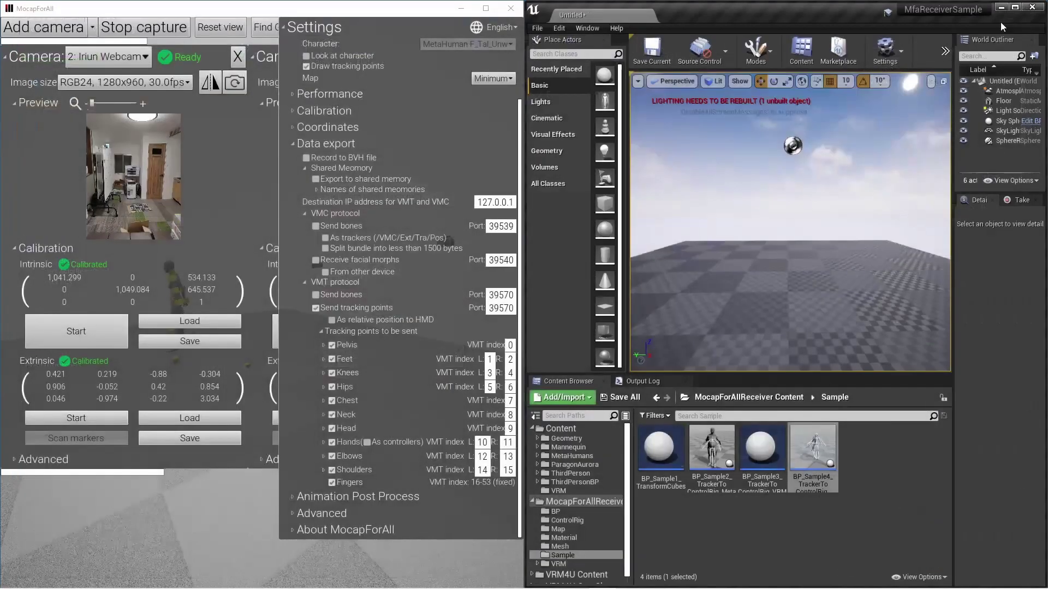
pyautogui.click(1035, 4)
# Drop BP_Sample4 into the viewport, play, and expand MocapForAll's Coordinates settings
pyautogui.moveTo(822, 453); pyautogui.dragTo(786, 295)
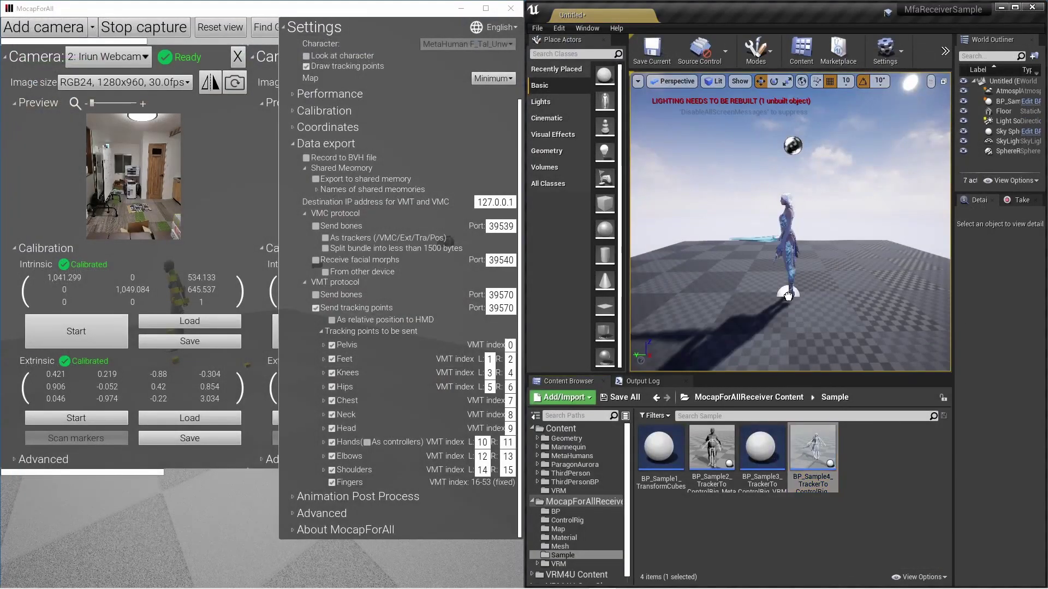
pyautogui.hotkey('alt', 'p')
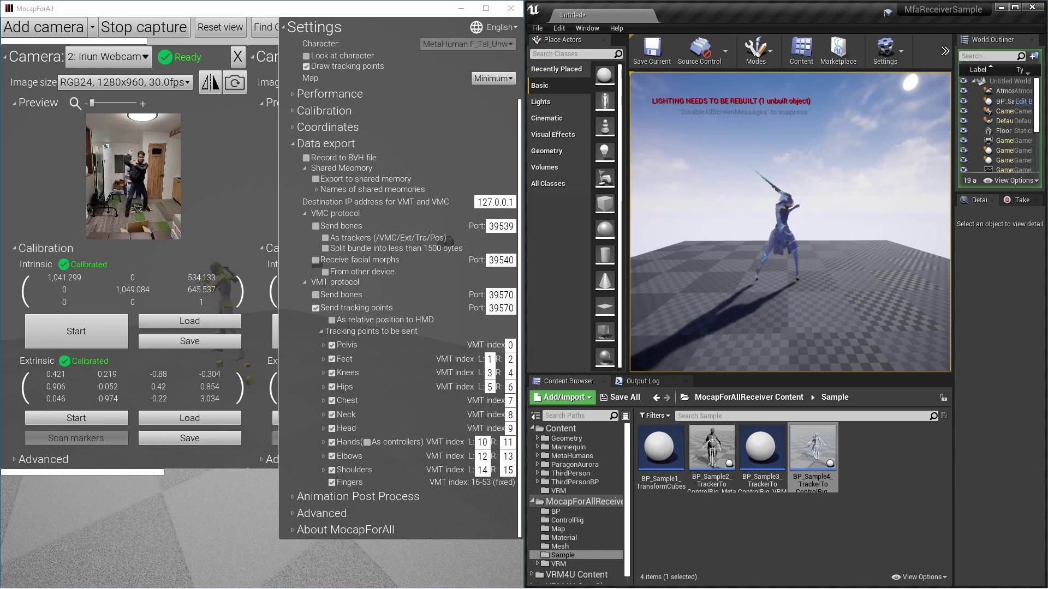
pyautogui.click(327, 127)
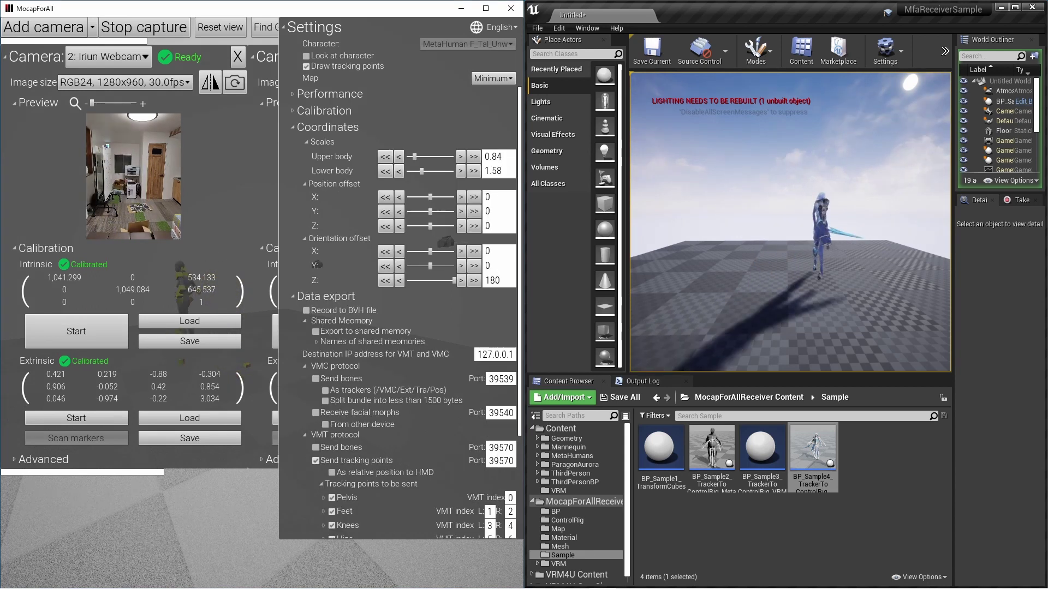